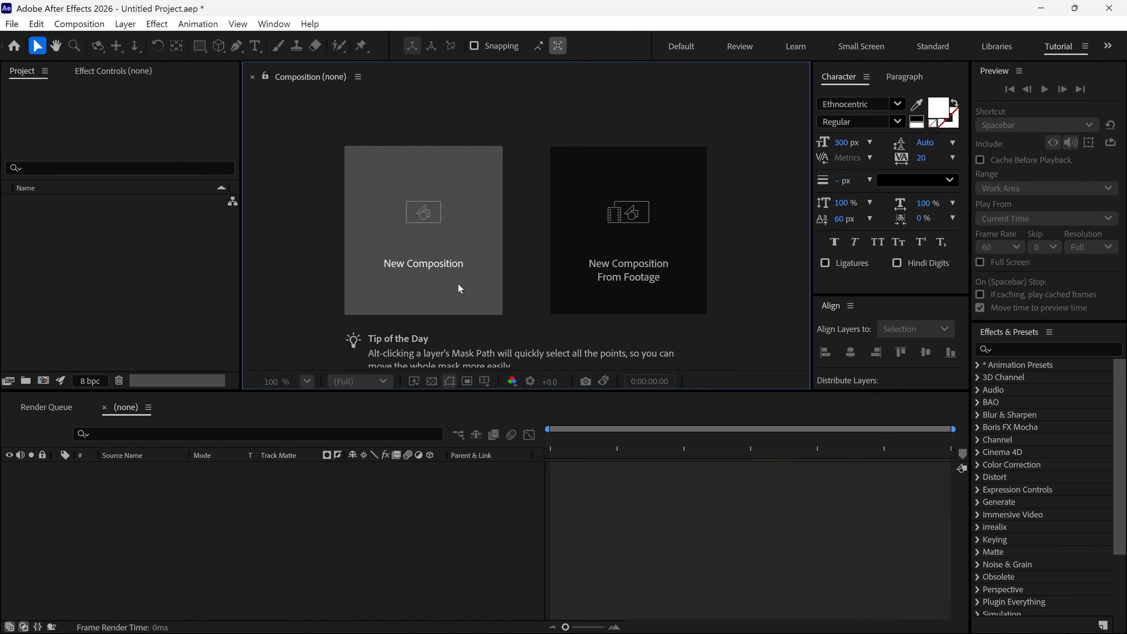
# Create a 1920 × 1080, 60 fps composition lasting 6 seconds and name it Main Comp
pyautogui.click(458, 284)
pyautogui.write('Main Comp')
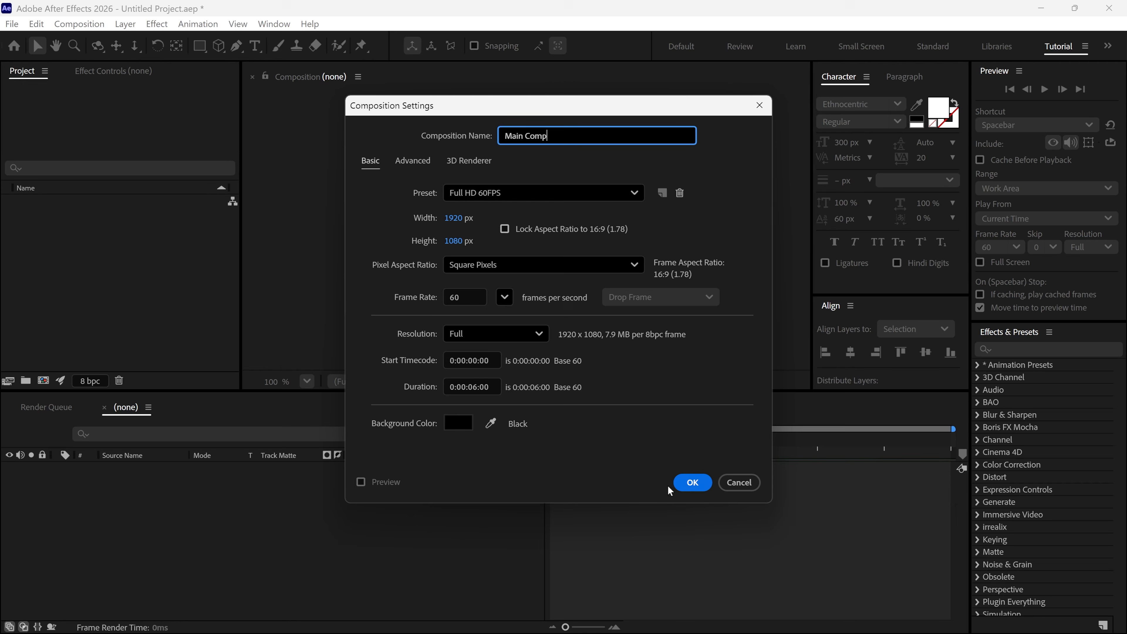
pyautogui.click(700, 489)
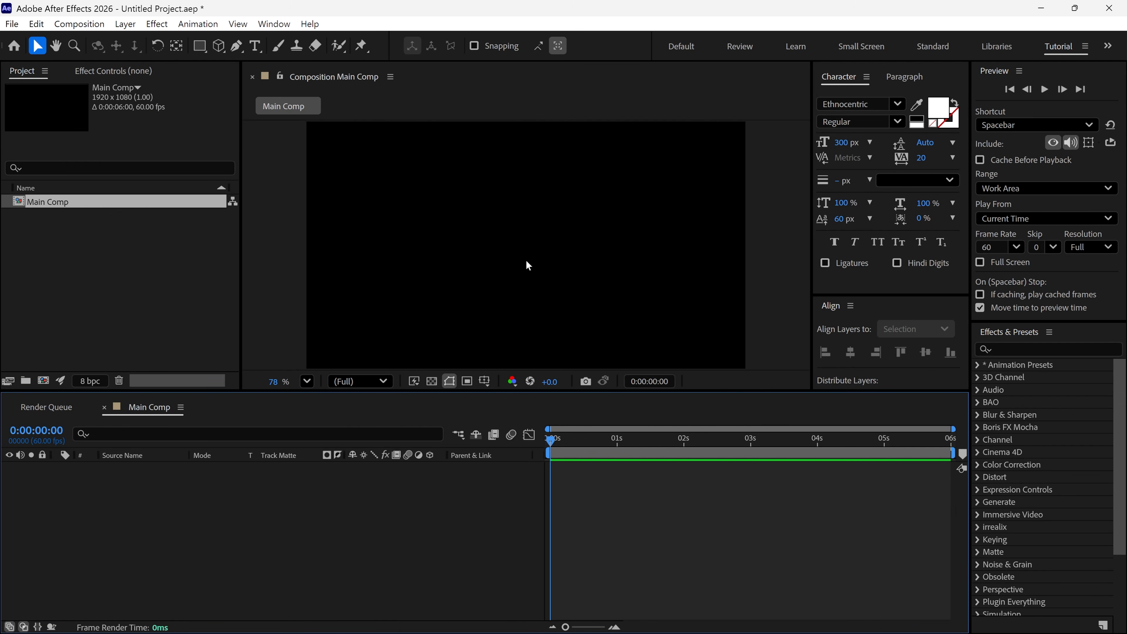
# Add a text layer reading DGI and center it horizontally and vertically in the composition
pyautogui.click(254, 46)
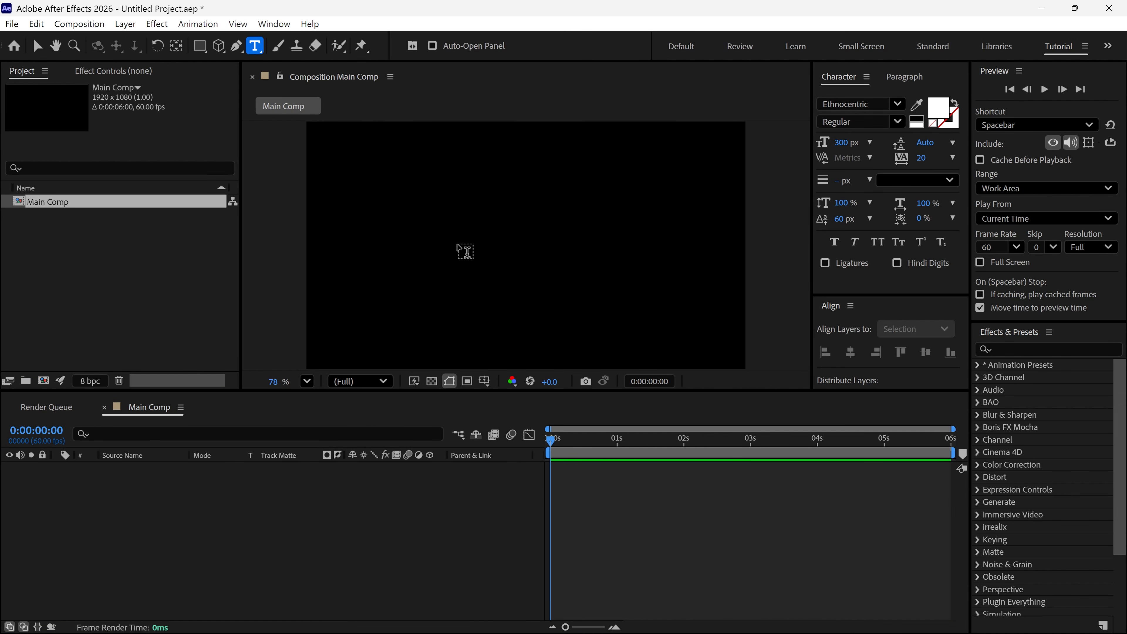
pyautogui.click(484, 256)
pyautogui.write('DGI')
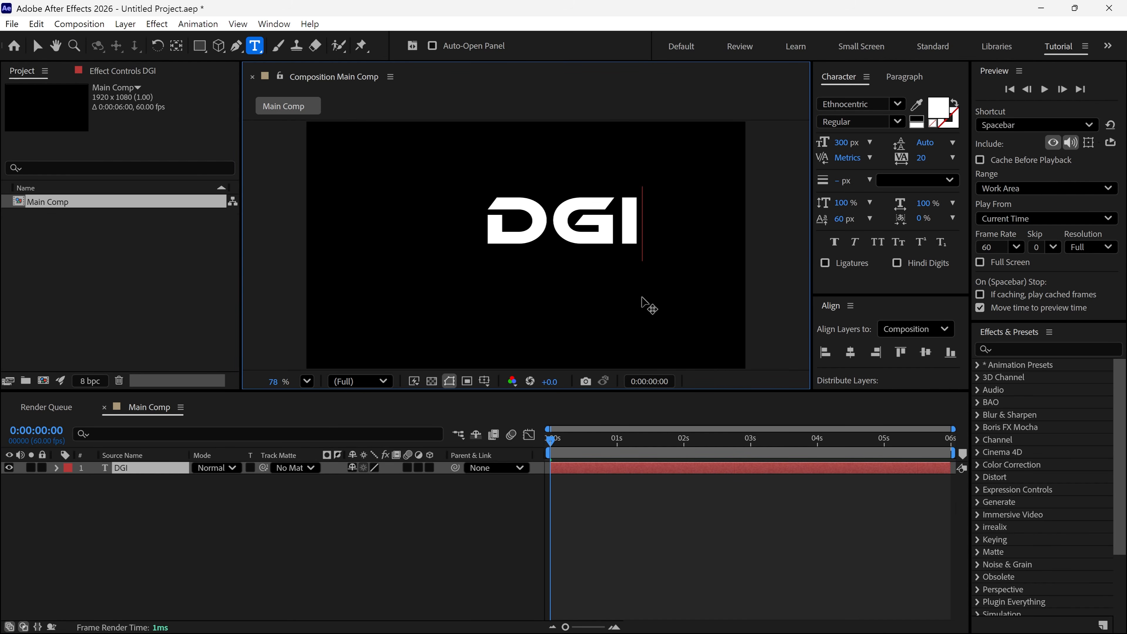
pyautogui.click(850, 352)
pyautogui.click(924, 353)
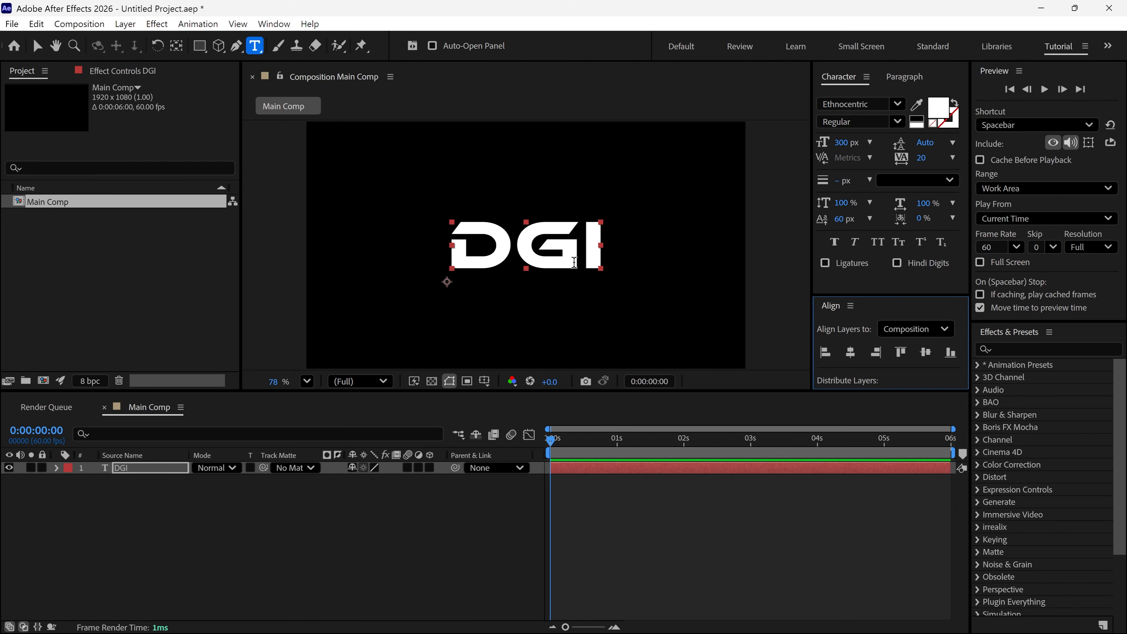
pyautogui.press('v')
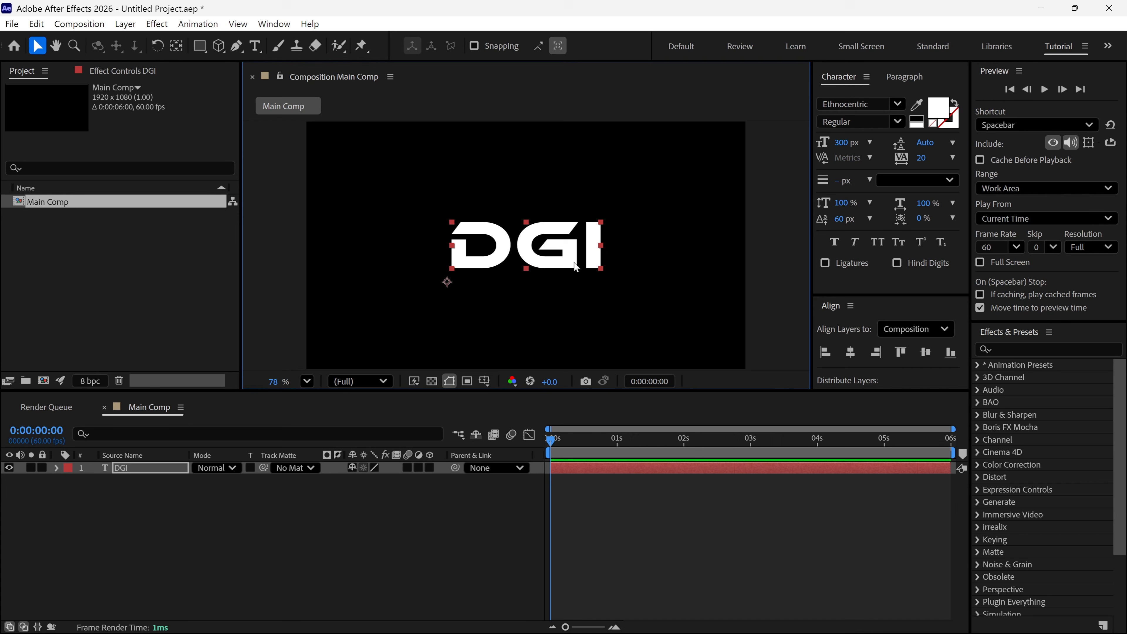
# Pre-compose the DGI text layer as Logo Holder, moving all attributes into the new composition
pyautogui.rightClick(494, 243)
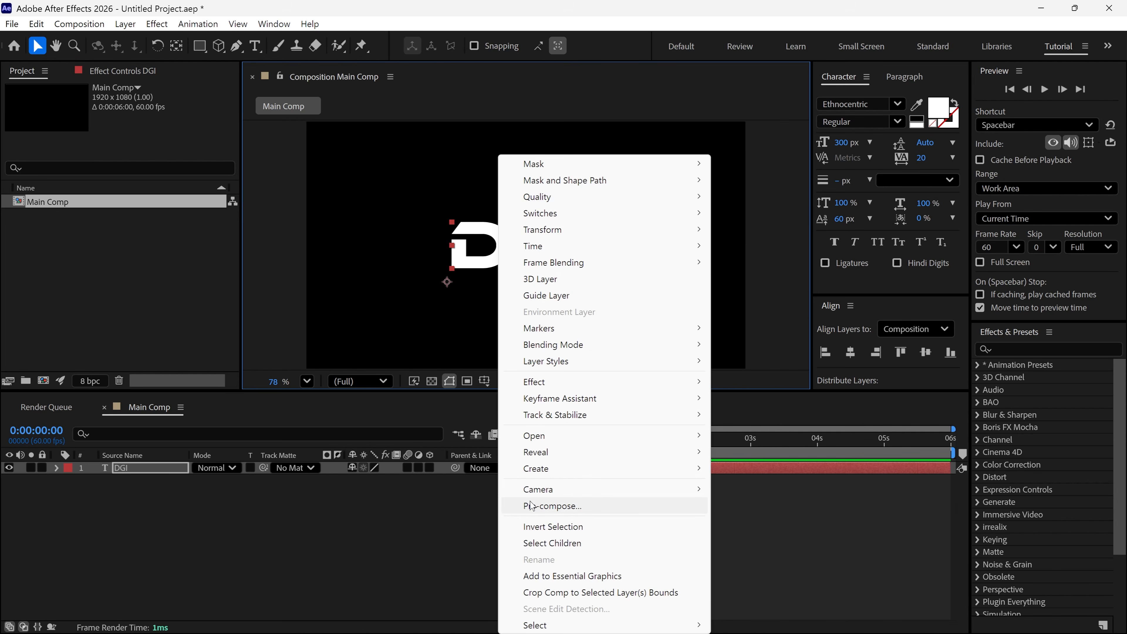
pyautogui.click(531, 505)
pyautogui.write('Logo Holder')
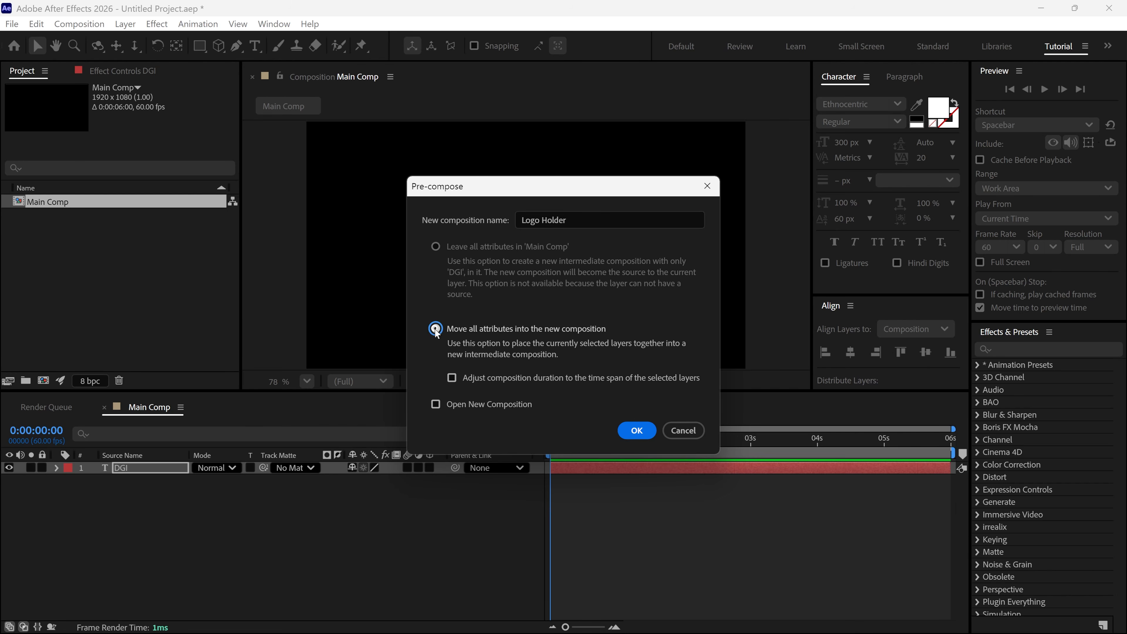
pyautogui.click(637, 431)
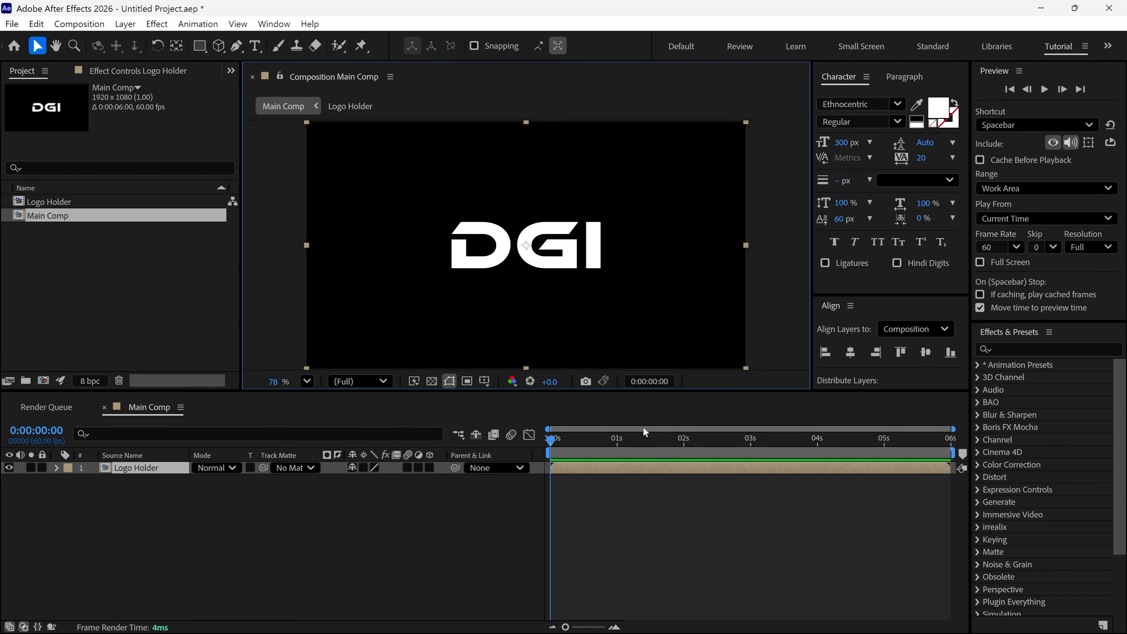
# Keyframe the Logo Holder layer's scale from 220% at 0:00:00:00 to 100% at 0:00:03:01 and preview the animation
pyautogui.moveTo(553, 437); pyautogui.dragTo(753, 440)
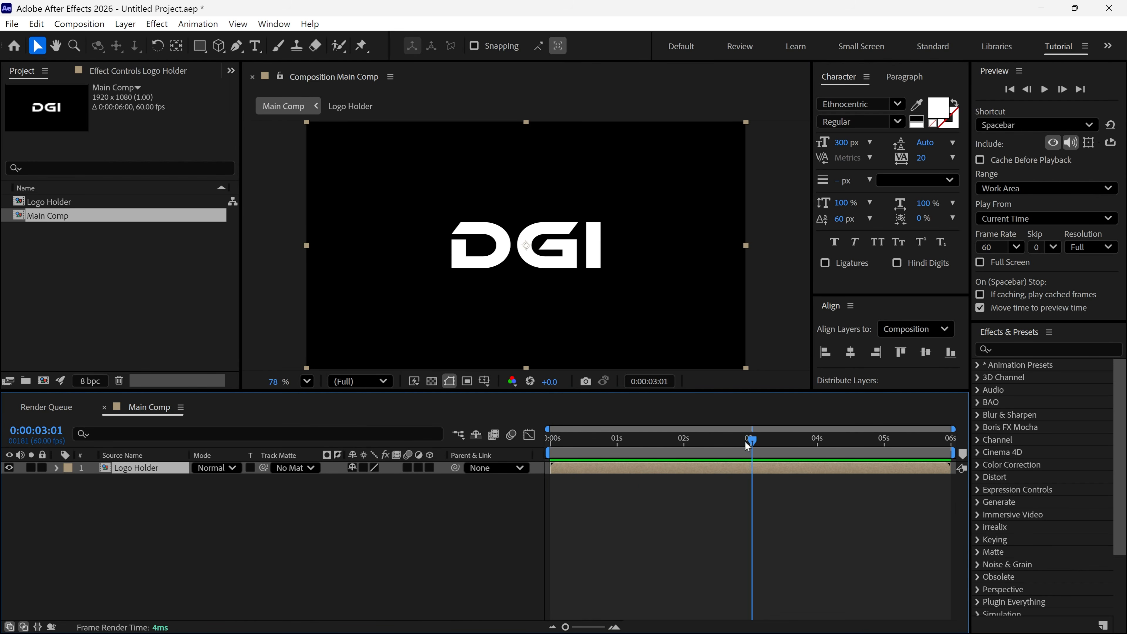
pyautogui.press('s')
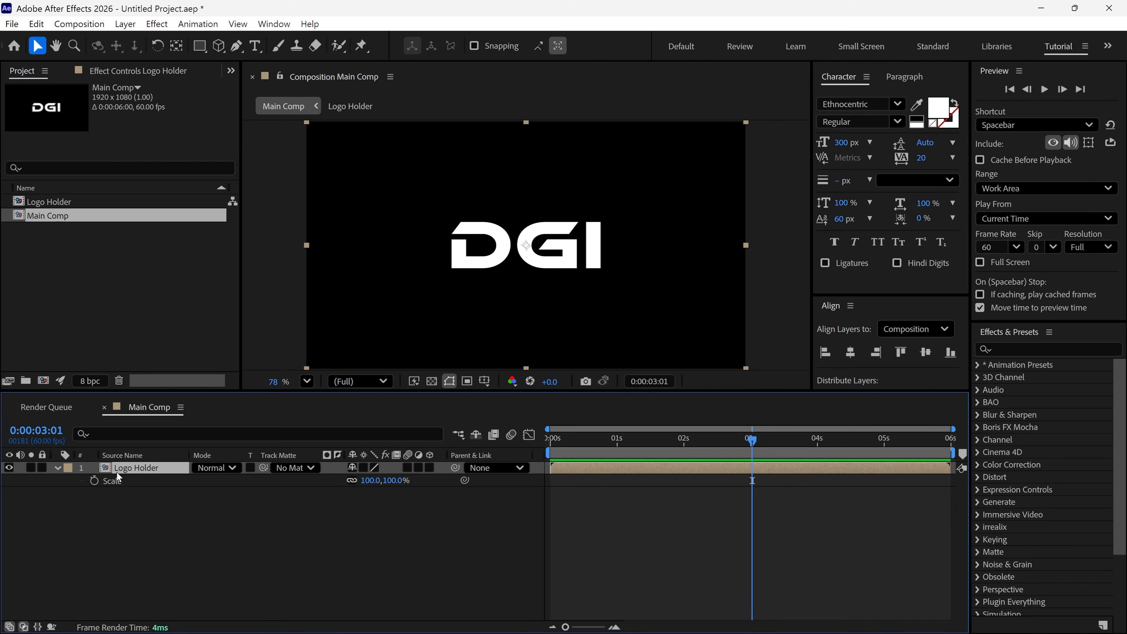
pyautogui.click(94, 480)
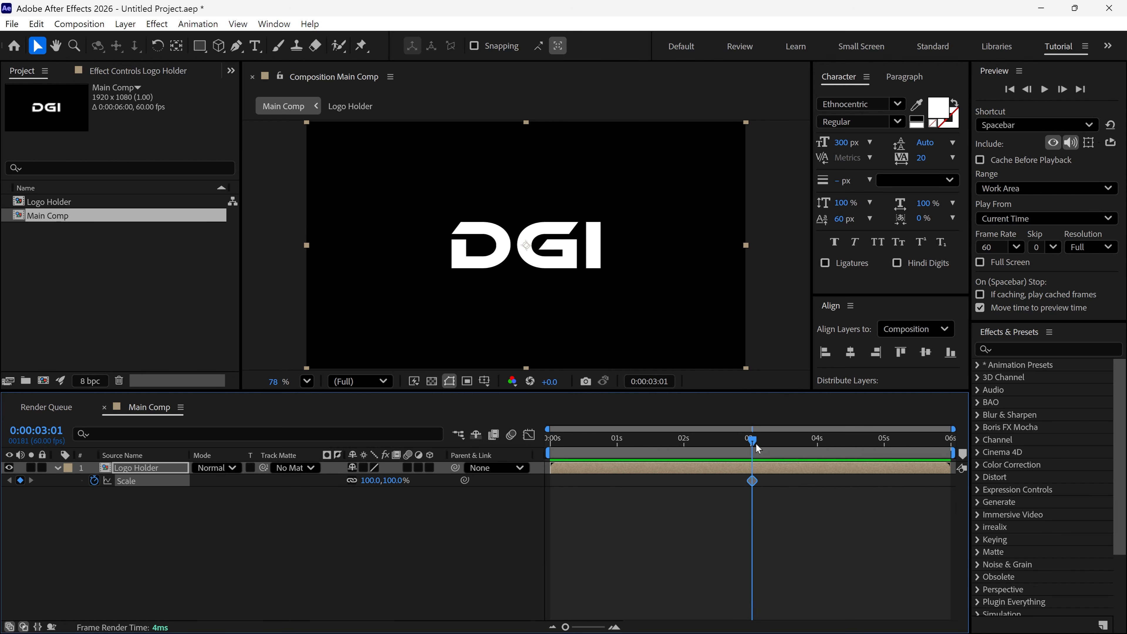
pyautogui.moveTo(755, 443); pyautogui.dragTo(532, 442)
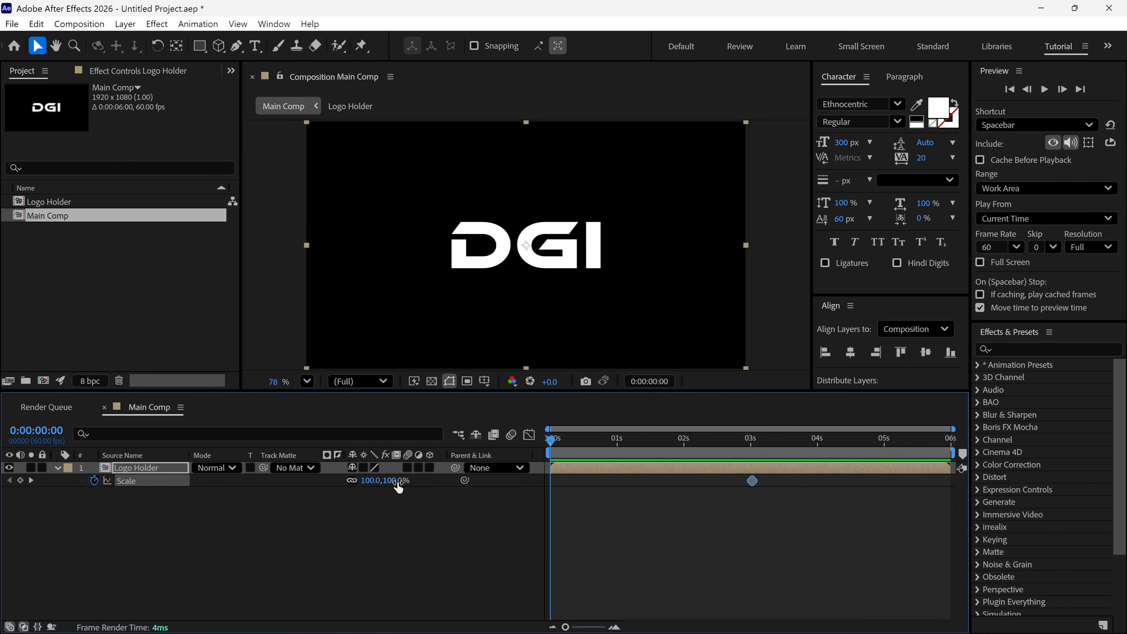
pyautogui.click(373, 480)
pyautogui.write('220')
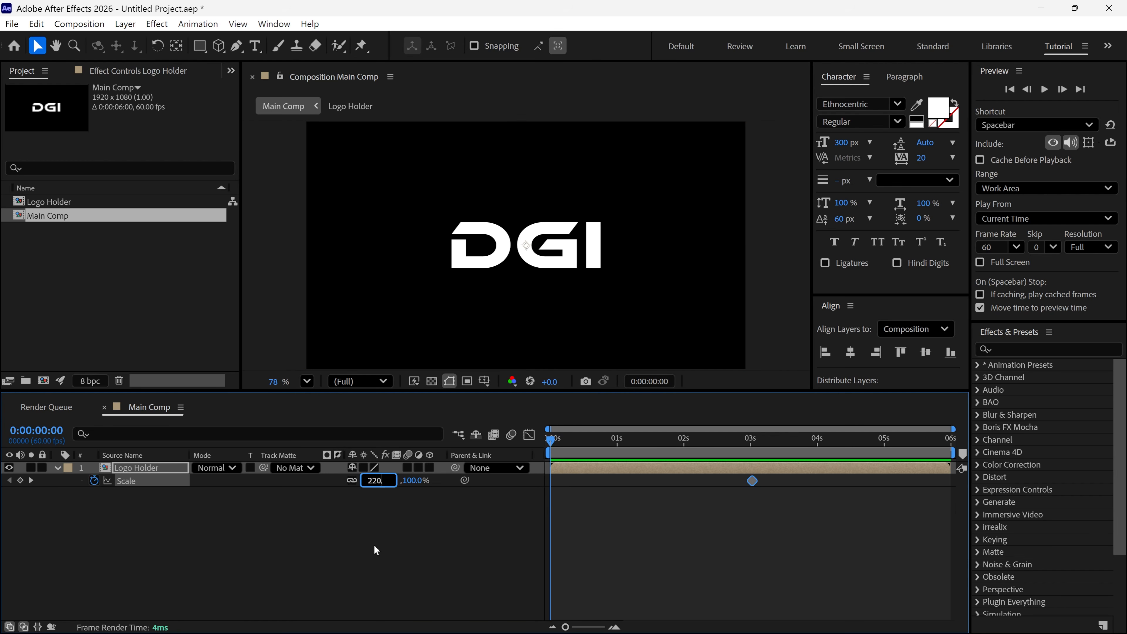
pyautogui.press('Return')
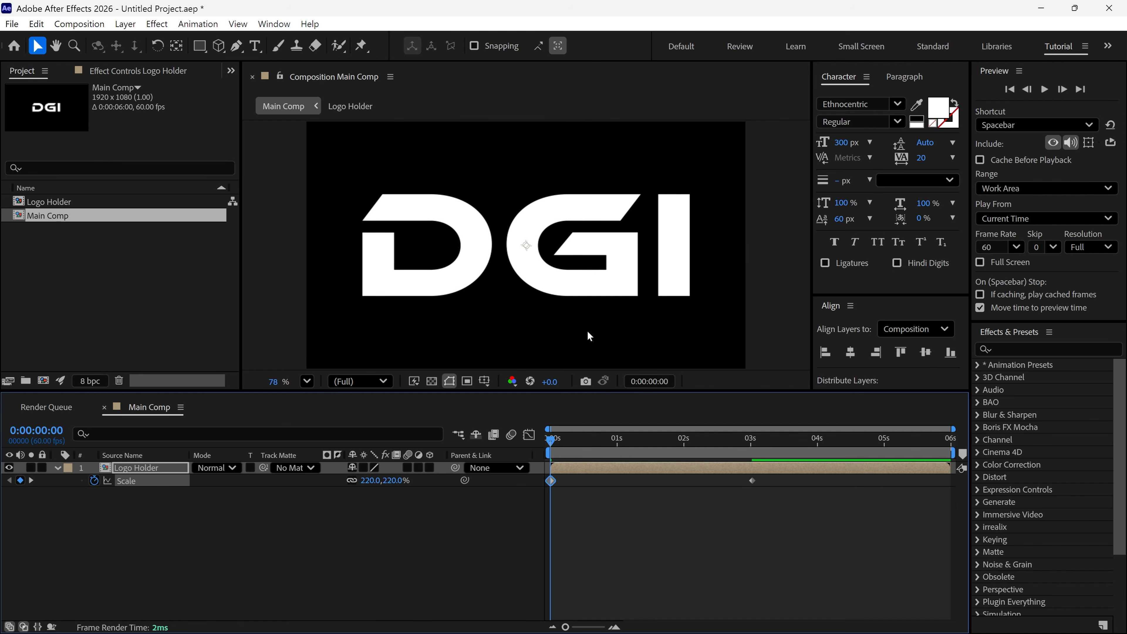
pyautogui.press('space')
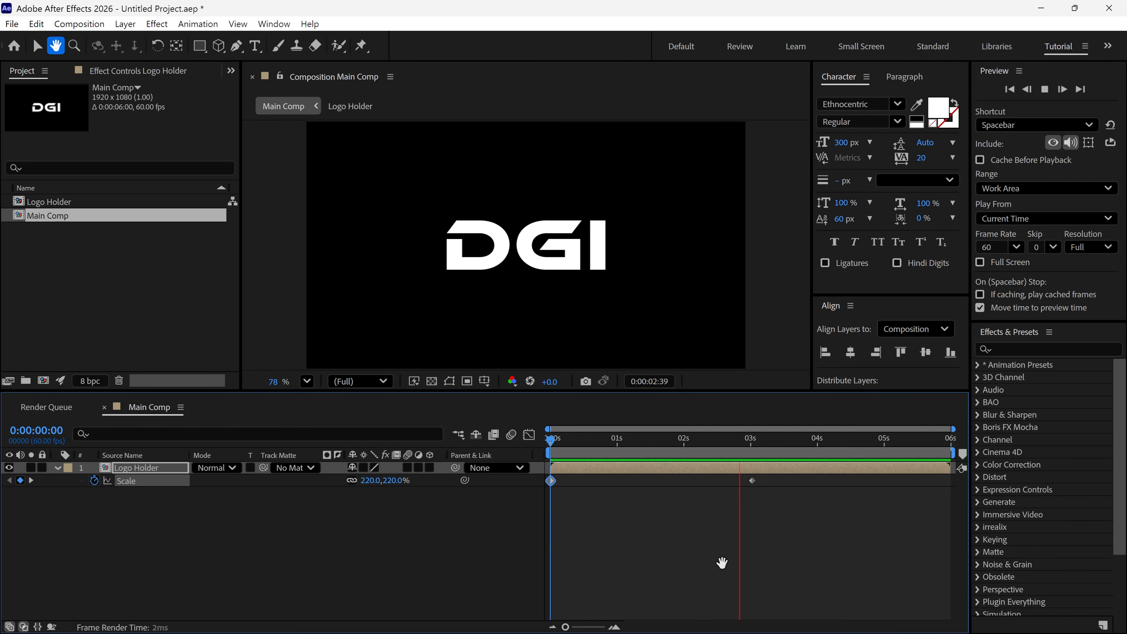
# Collapse the layer's keyframed properties and rename the layer Logo Lines
pyautogui.moveTo(749, 438)
pyautogui.mouseDown()
pyautogui.moveTo(759, 439)
pyautogui.moveTo(540, 448)
pyautogui.moveTo(749, 457)
pyautogui.mouseUp()
pyautogui.press('u')
pyautogui.press('Return')
pyautogui.write('Logo Lin')
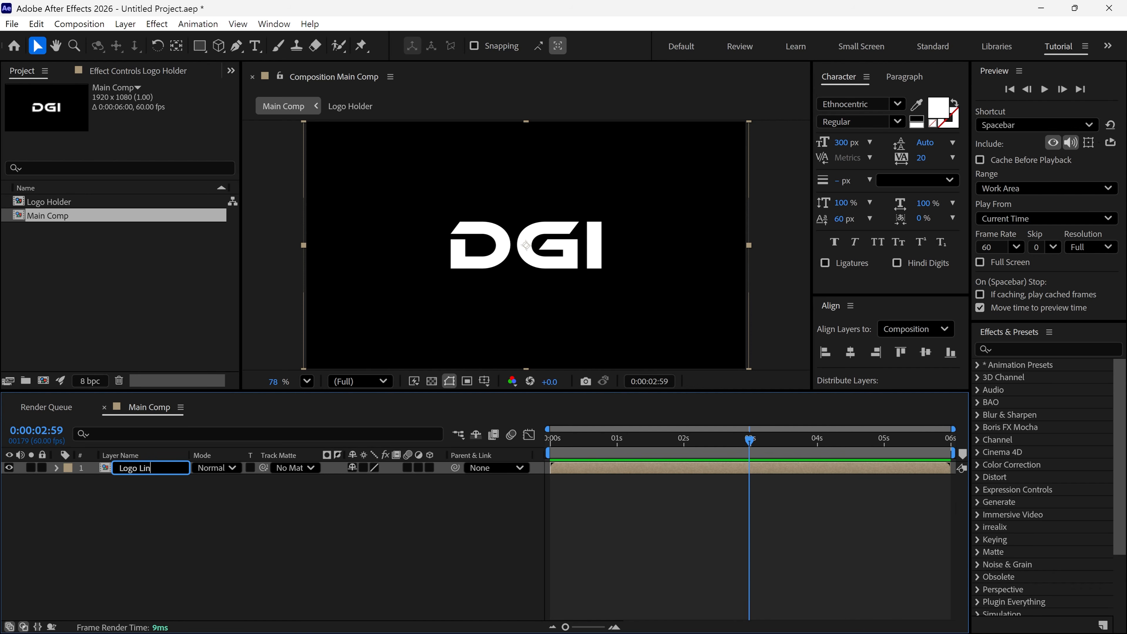
pyautogui.write('es')
pyautogui.press('Return')
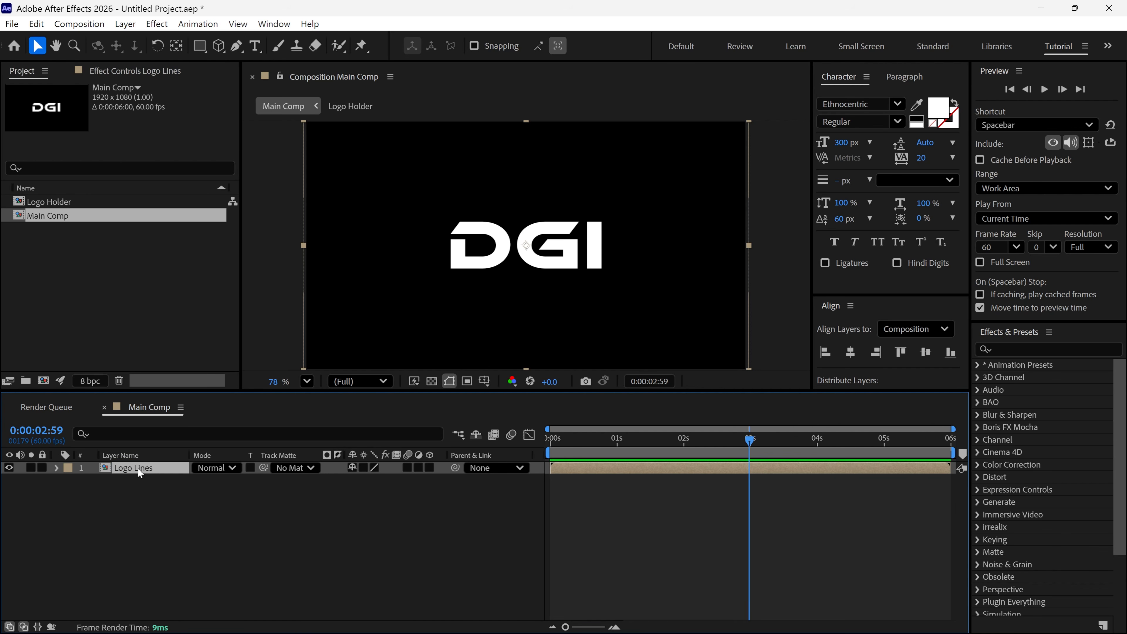
# Find the Vegas effect and apply it to the Logo Lines layer
pyautogui.click(1031, 348)
pyautogui.write('ve')
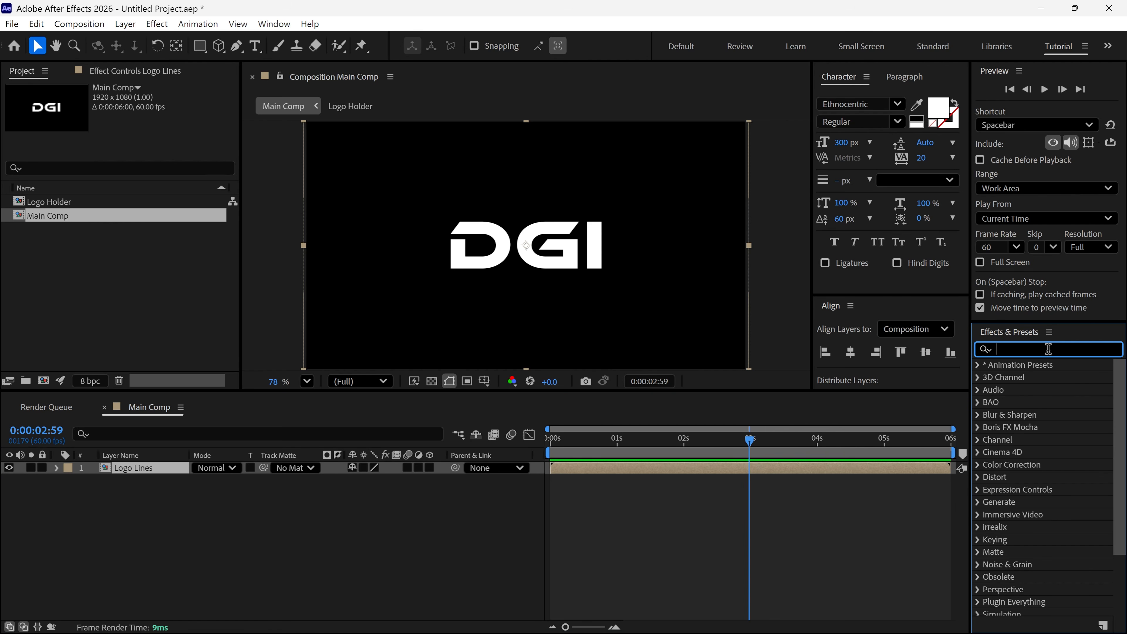
pyautogui.write('gas')
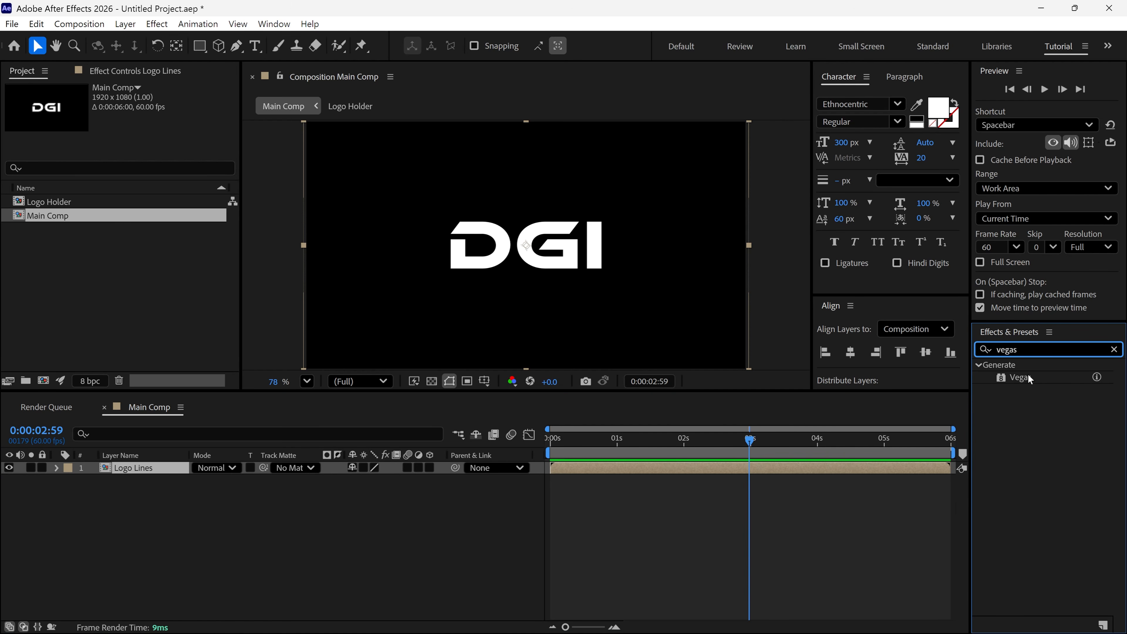
pyautogui.moveTo(1027, 377); pyautogui.dragTo(507, 257)
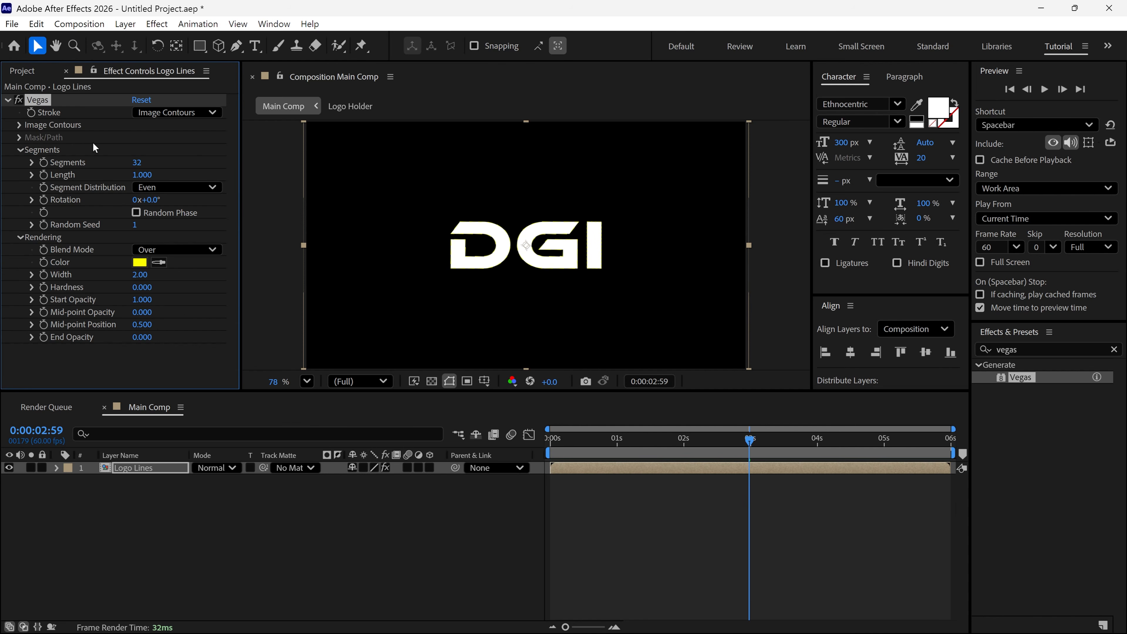
# Set the Vegas effect's blend mode to Transparent and its number of segments to 1
pyautogui.click(174, 251)
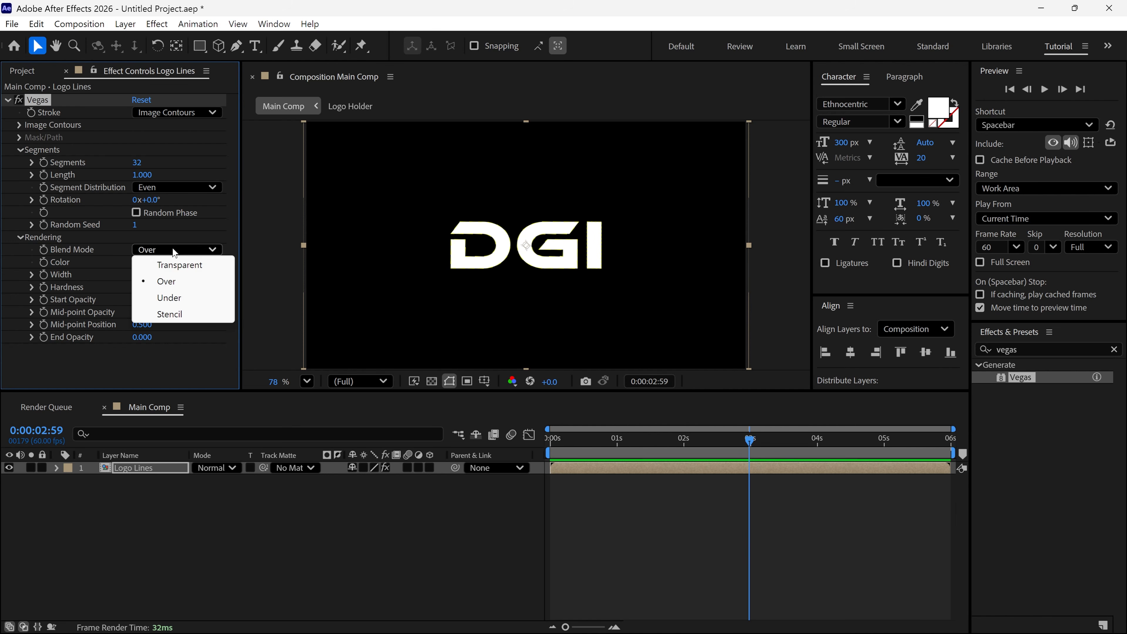
pyautogui.click(176, 263)
pyautogui.scroll(3, 532, 270)
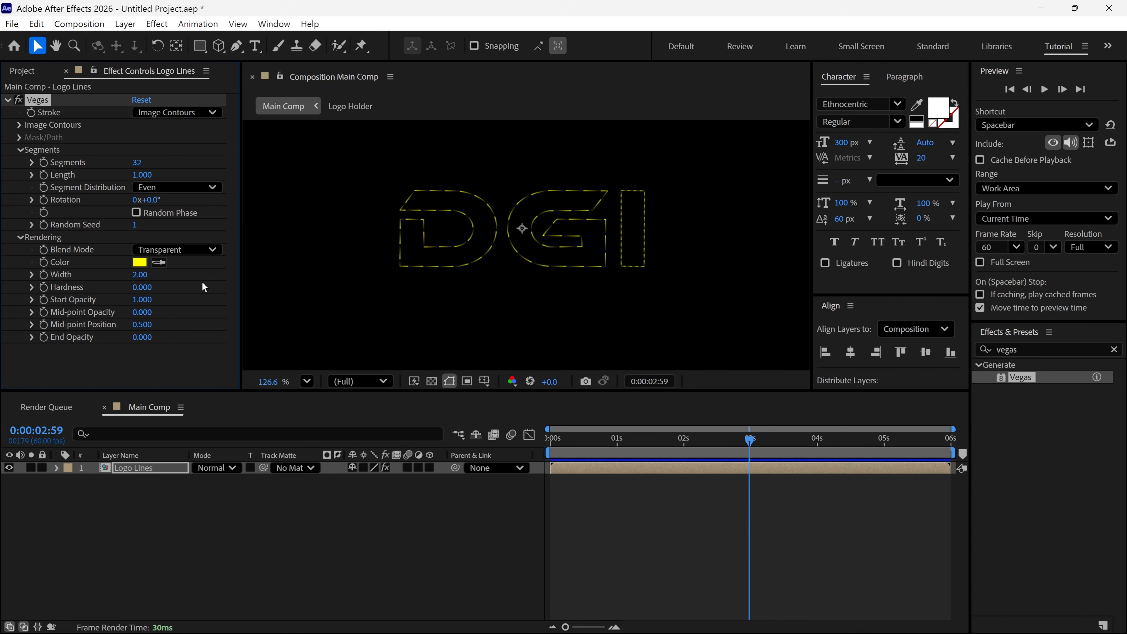
pyautogui.moveTo(136, 166); pyautogui.dragTo(98, 170)
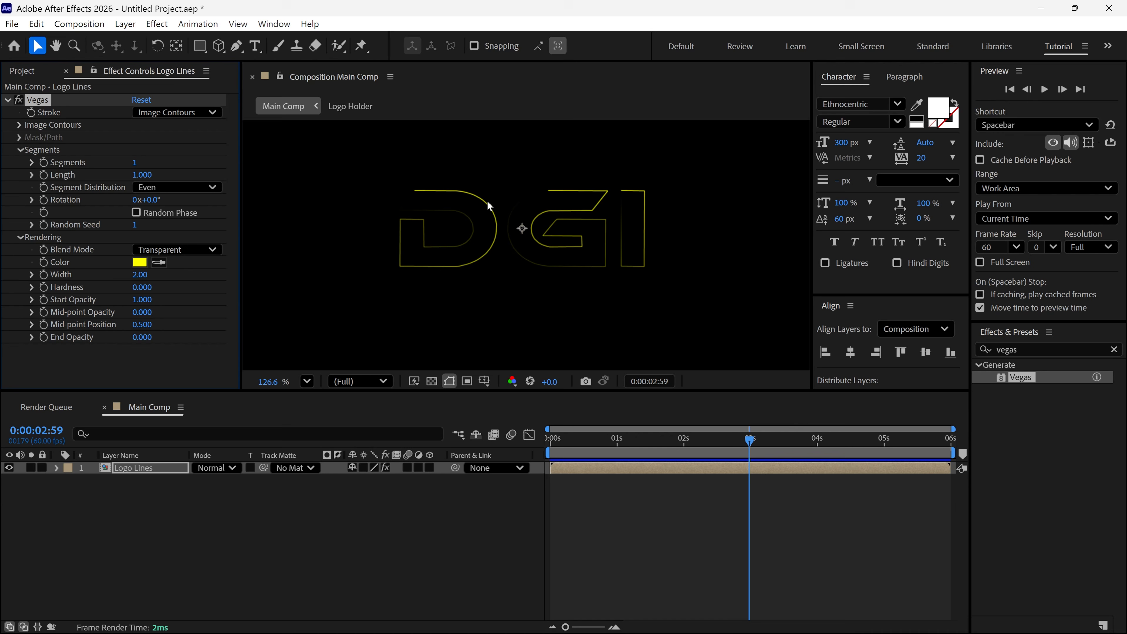
# Set the Vegas stroke width to 7 and its hardness to 1
pyautogui.click(140, 274)
pyautogui.write('7')
pyautogui.press('Return')
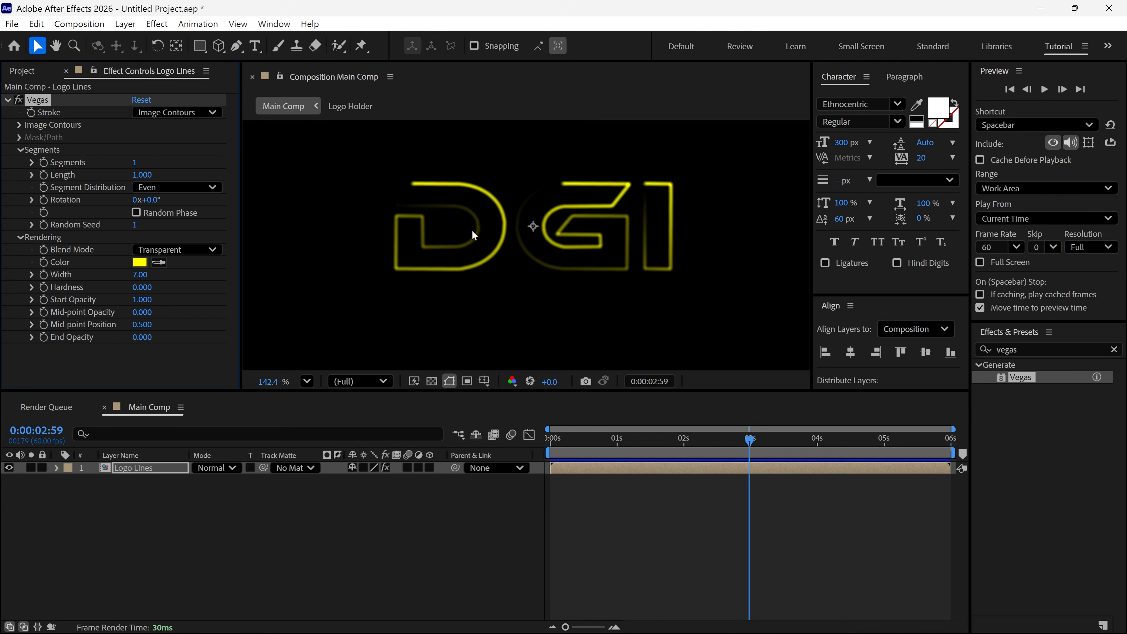
pyautogui.scroll(1, 526, 228)
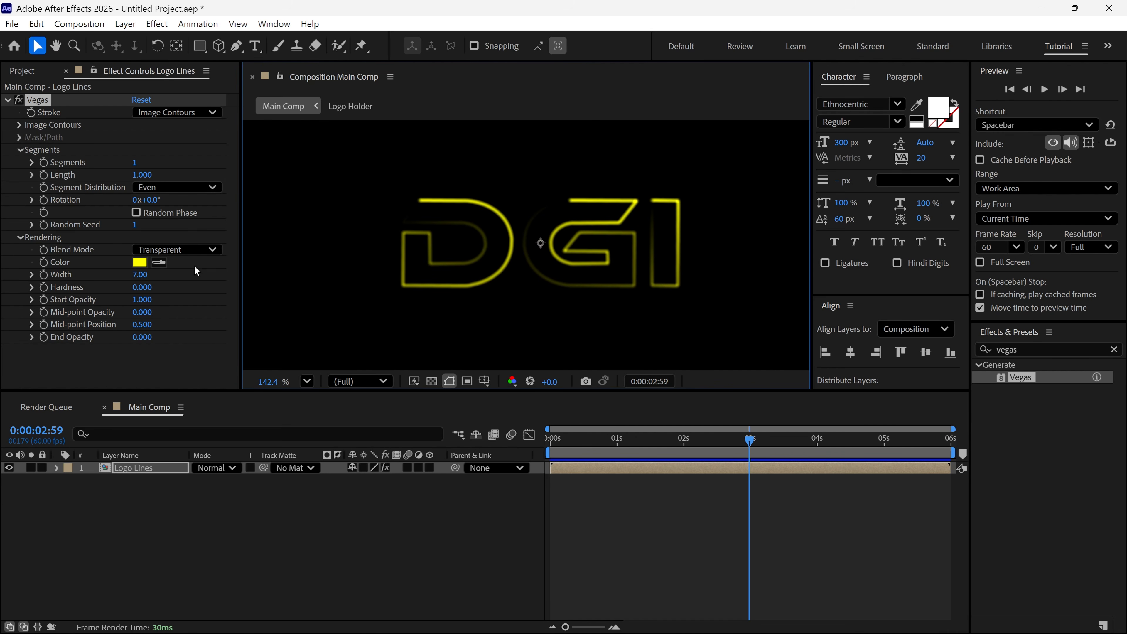
pyautogui.moveTo(144, 287); pyautogui.dragTo(255, 291)
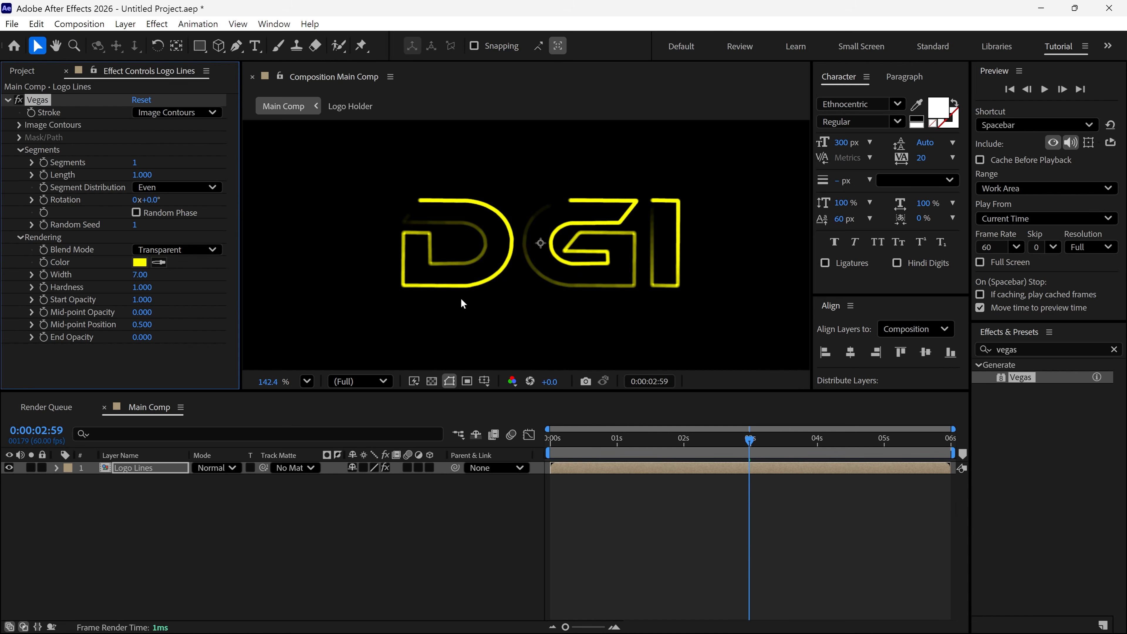
# Reduce the Vegas stroke width to 5 and change its color to white (FFFFFF)
pyautogui.click(143, 275)
pyautogui.write('5')
pyautogui.press('Return')
pyautogui.scroll(1, 596, 283)
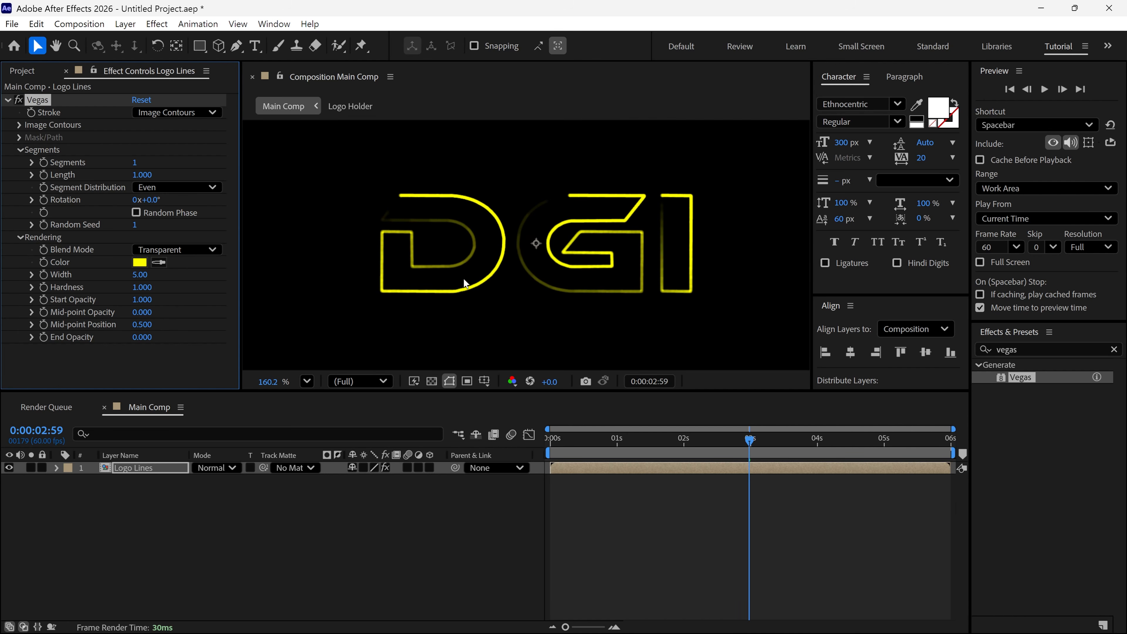
pyautogui.click(139, 261)
pyautogui.moveTo(750, 213); pyautogui.dragTo(707, 182)
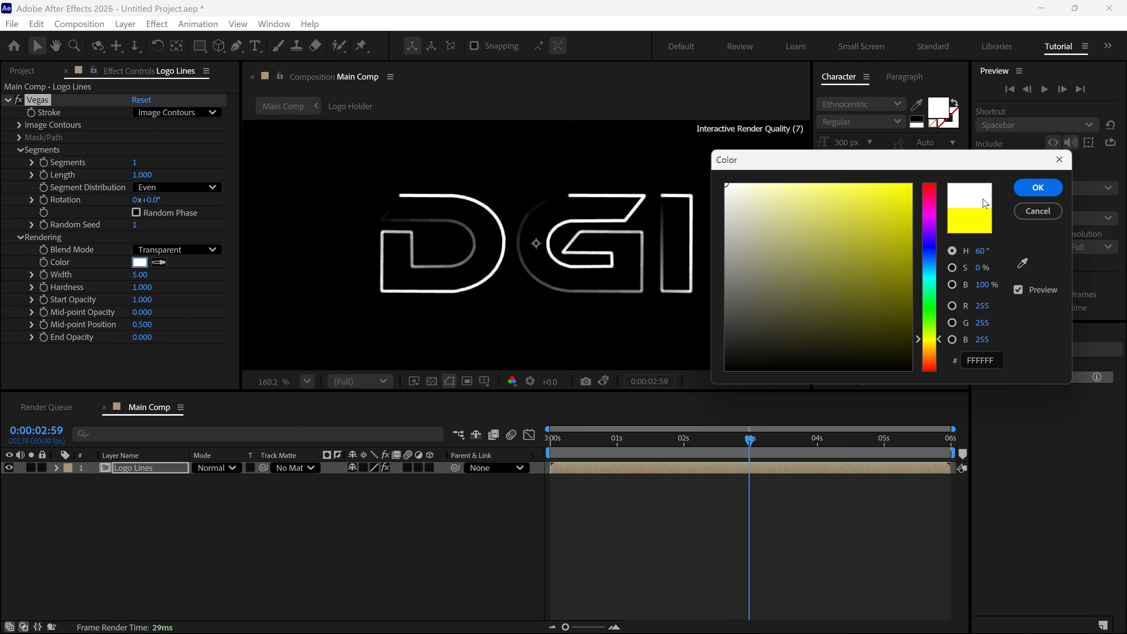
pyautogui.click(1038, 188)
pyautogui.hotkey('shift', '/')
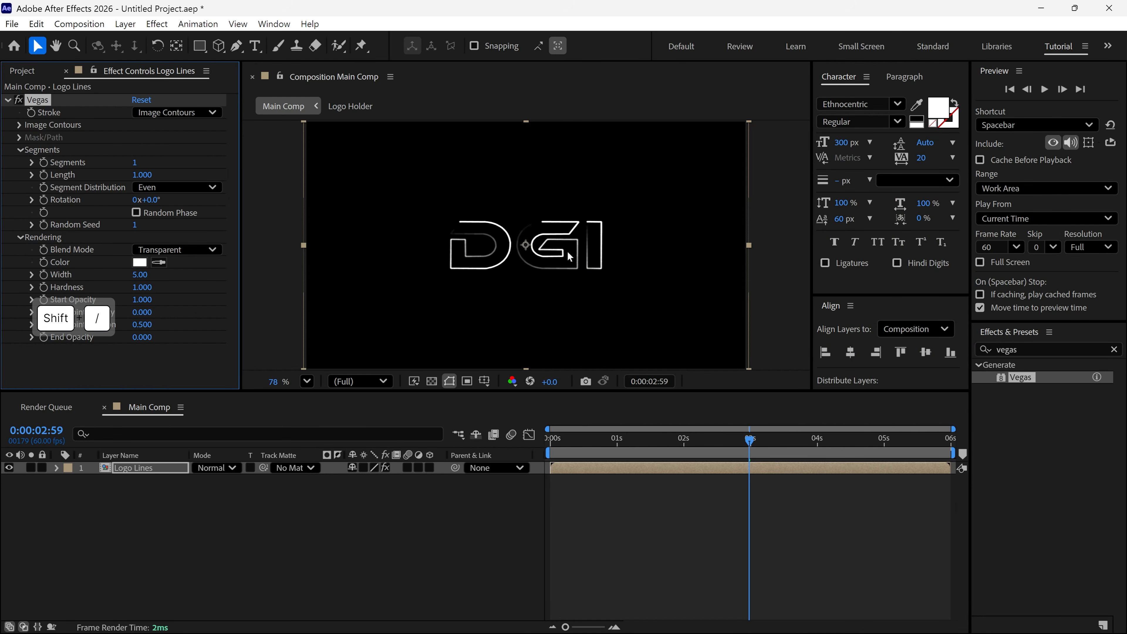
# Keyframe the Vegas rotation from 1x+105° at 0:00:00:00 to 0x+0° at 0:00:03:01 and preview the moving outlines
pyautogui.moveTo(688, 438); pyautogui.dragTo(752, 442)
pyautogui.press('u')
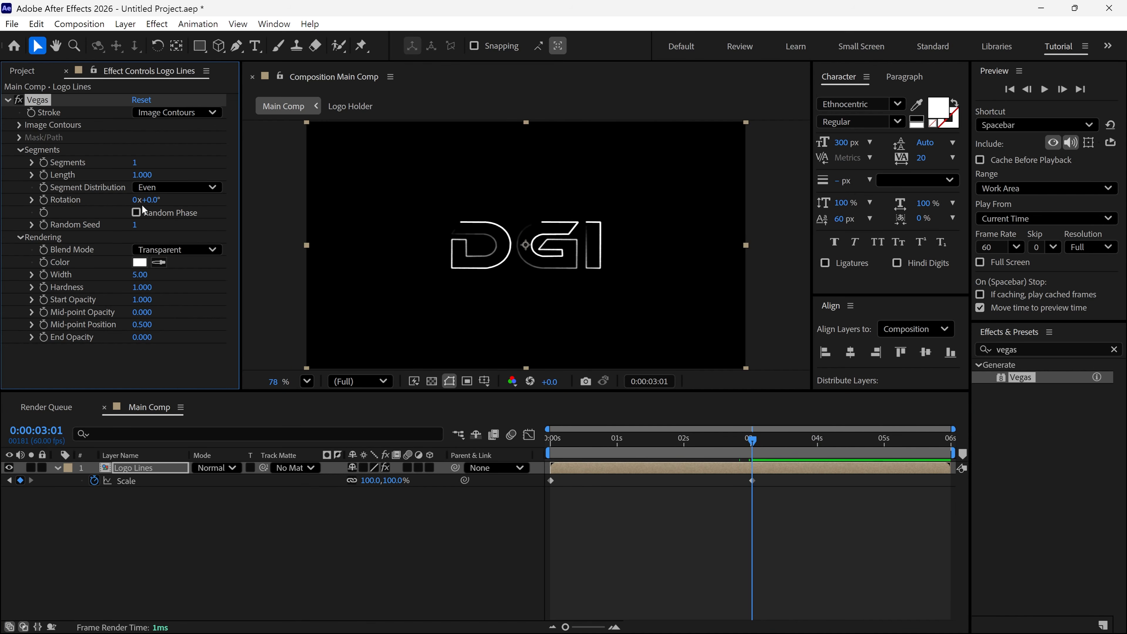
pyautogui.moveTo(146, 200); pyautogui.dragTo(449, 225)
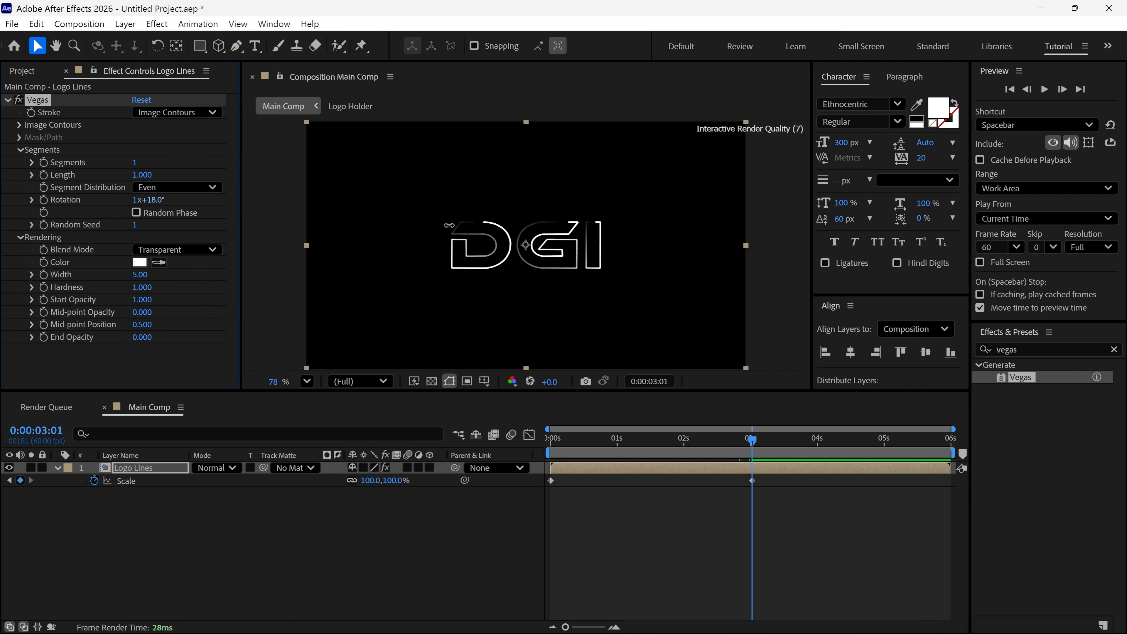
pyautogui.hotkey('ctrl', 'z')
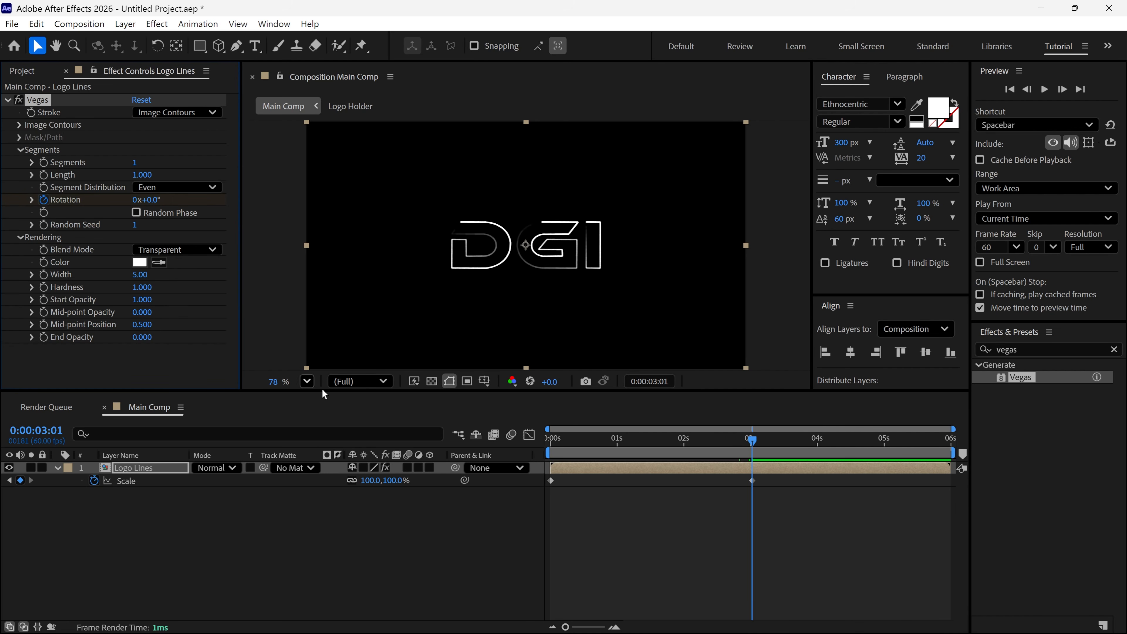
pyautogui.moveTo(717, 439); pyautogui.dragTo(527, 433)
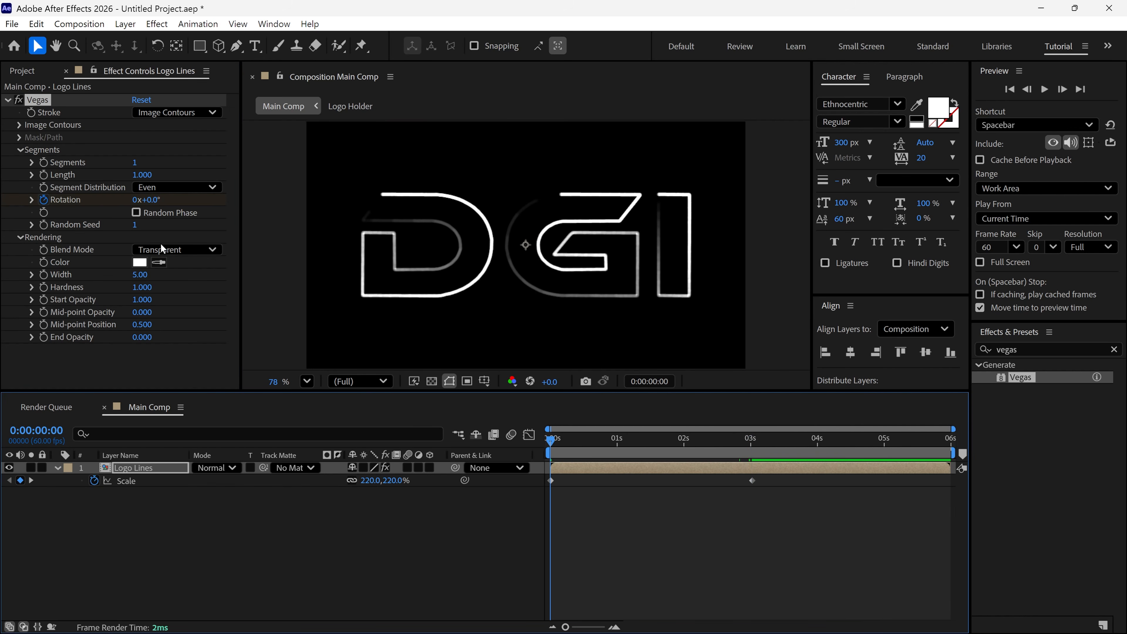
pyautogui.moveTo(147, 200); pyautogui.dragTo(618, 229)
pyautogui.press('u')
pyautogui.press('space')
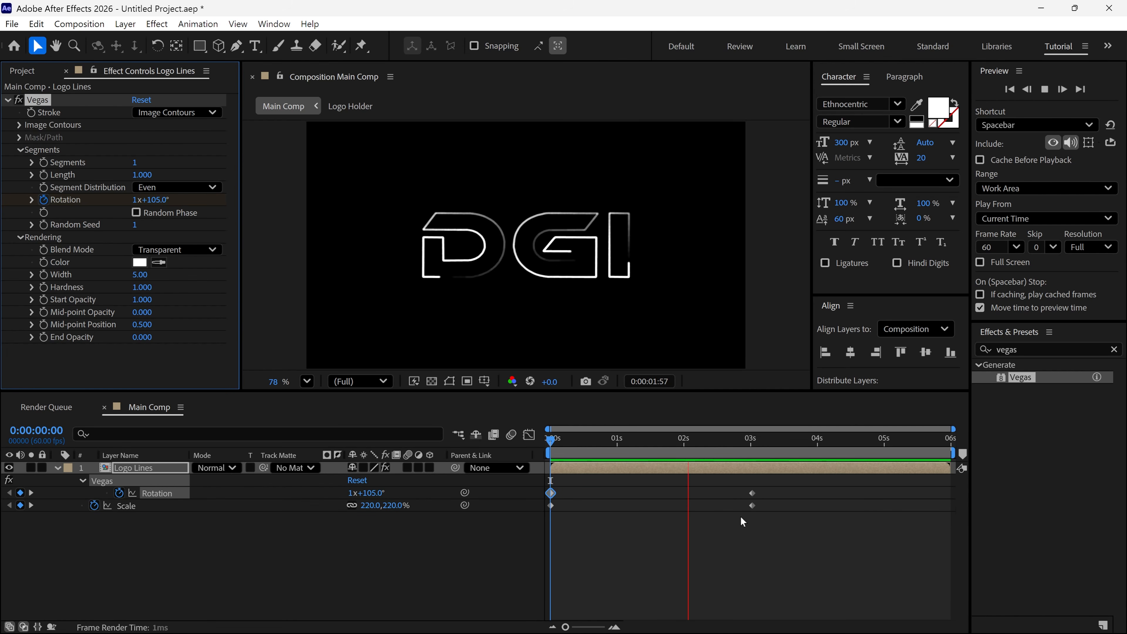
# Lower the Vegas effect's mid-point opacity to -0.790 and check the outlines at the start and near 0:00:02:01
pyautogui.click(602, 444)
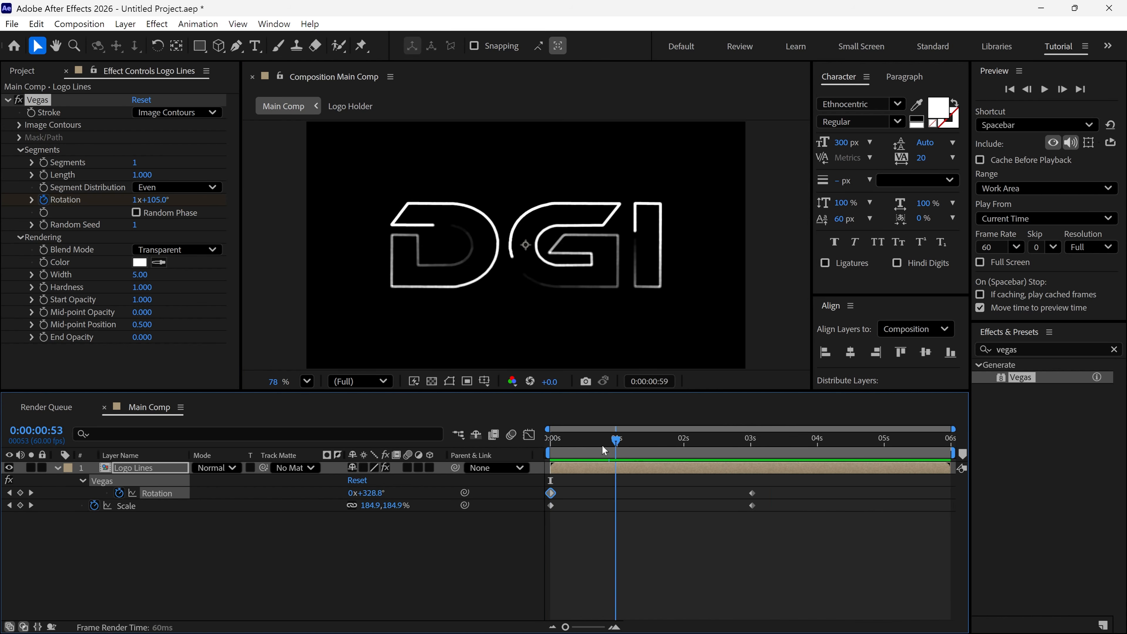
pyautogui.moveTo(602, 445); pyautogui.dragTo(684, 459)
pyautogui.moveTo(151, 337); pyautogui.dragTo(85, 319)
pyautogui.press('Home')
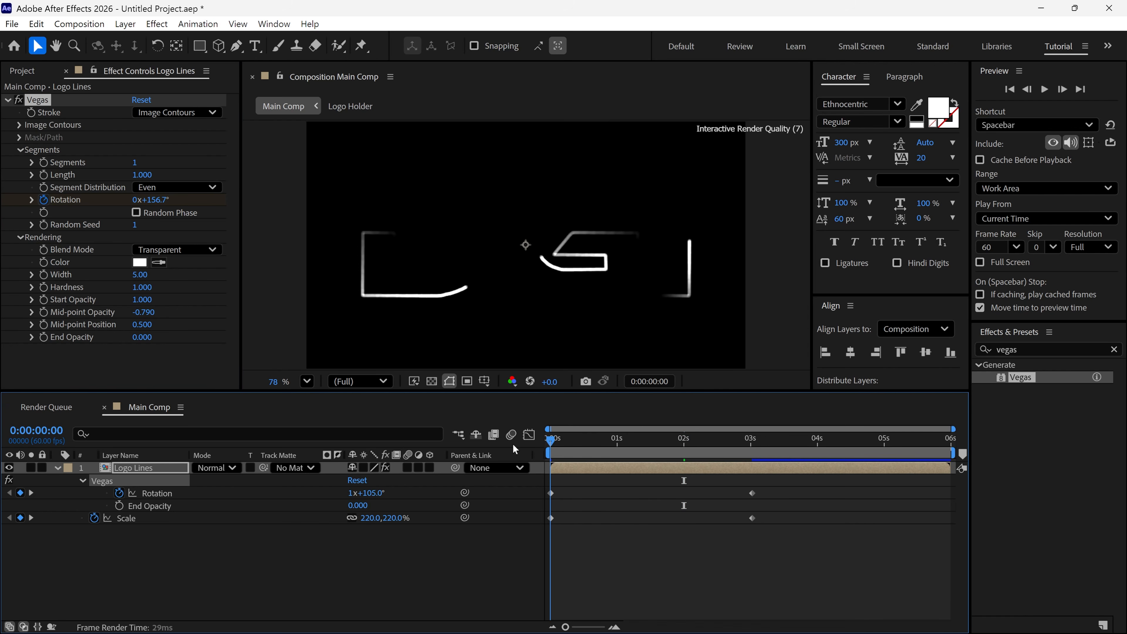
pyautogui.moveTo(552, 444); pyautogui.dragTo(684, 470)
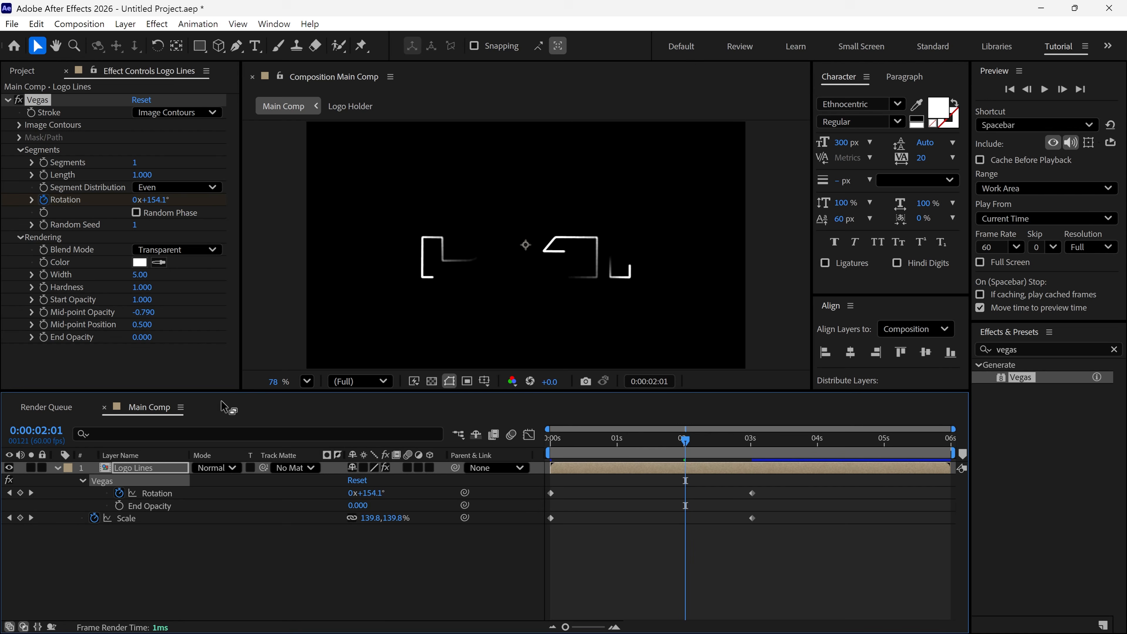
pyautogui.moveTo(143, 313); pyautogui.dragTo(107, 313)
pyautogui.hotkey('ctrl', 'z')
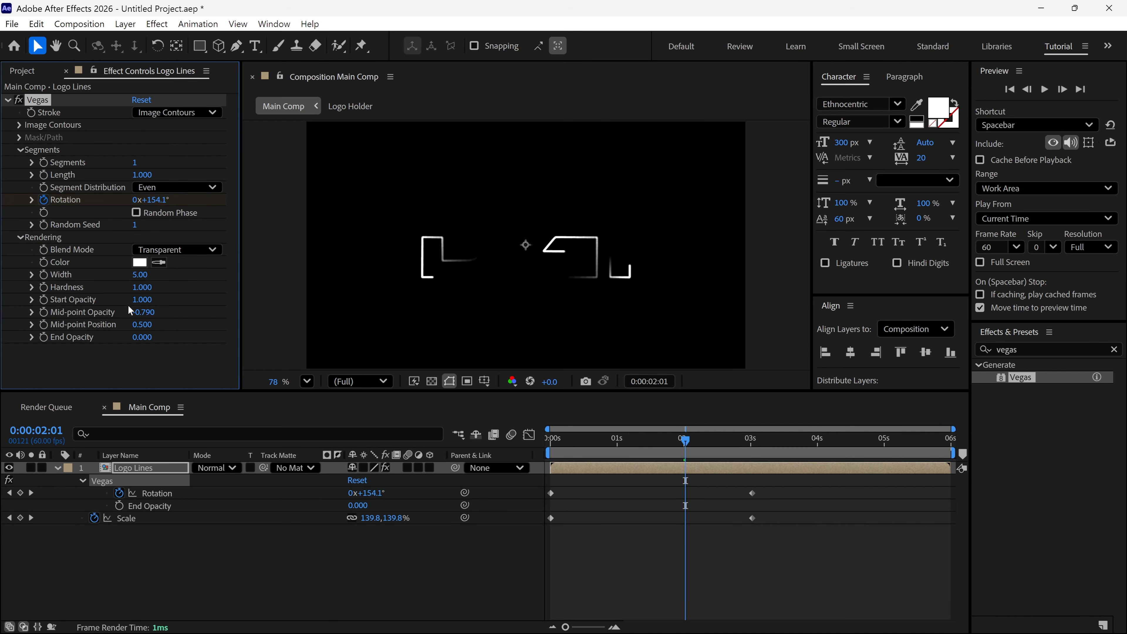
# Keyframe the Vegas start opacity from 1 at 0:00:02:01 to 0 at 0:00:03:01 and preview the fading lines
pyautogui.click(43, 299)
pyautogui.moveTo(695, 449); pyautogui.dragTo(752, 453)
pyautogui.moveTo(142, 299); pyautogui.dragTo(117, 305)
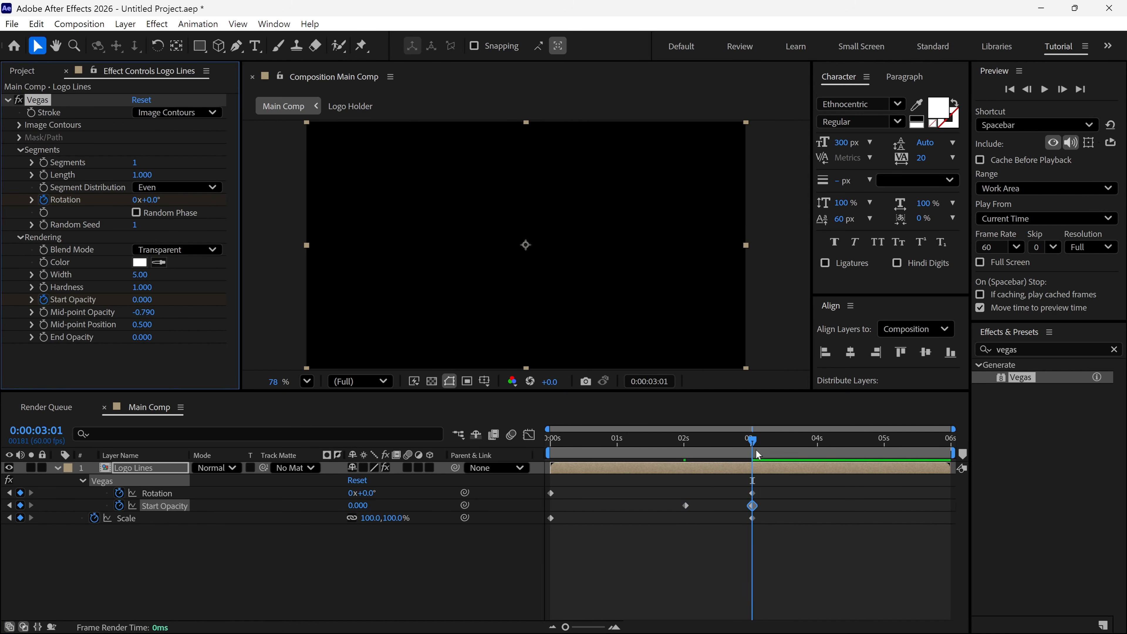
pyautogui.moveTo(755, 449); pyautogui.dragTo(545, 457)
pyautogui.press('space')
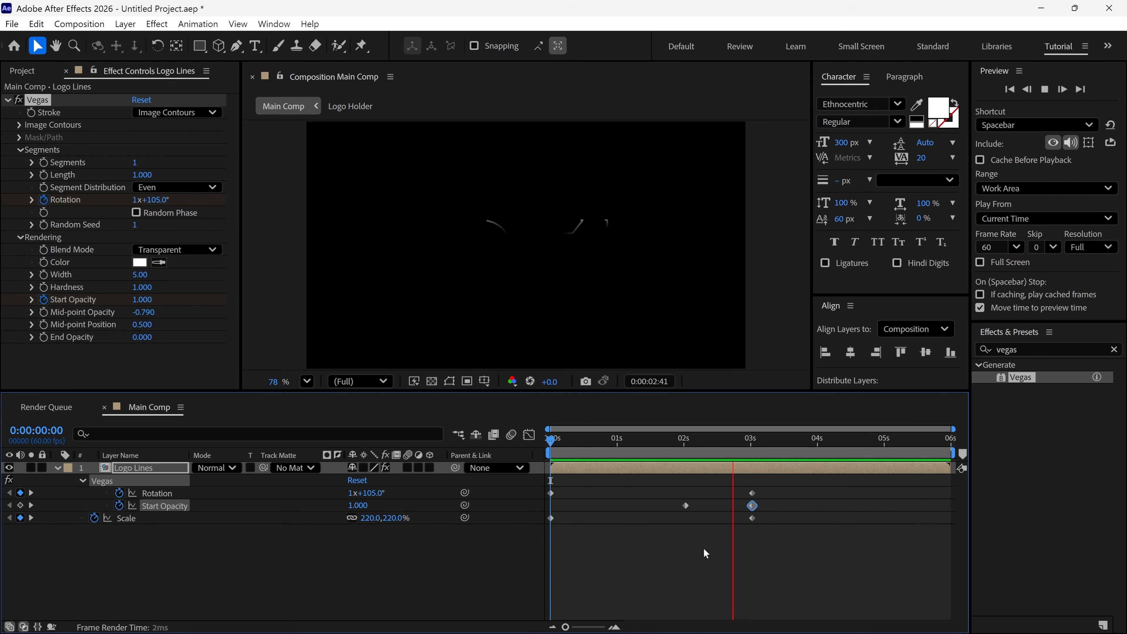
pyautogui.moveTo(725, 448); pyautogui.dragTo(497, 446)
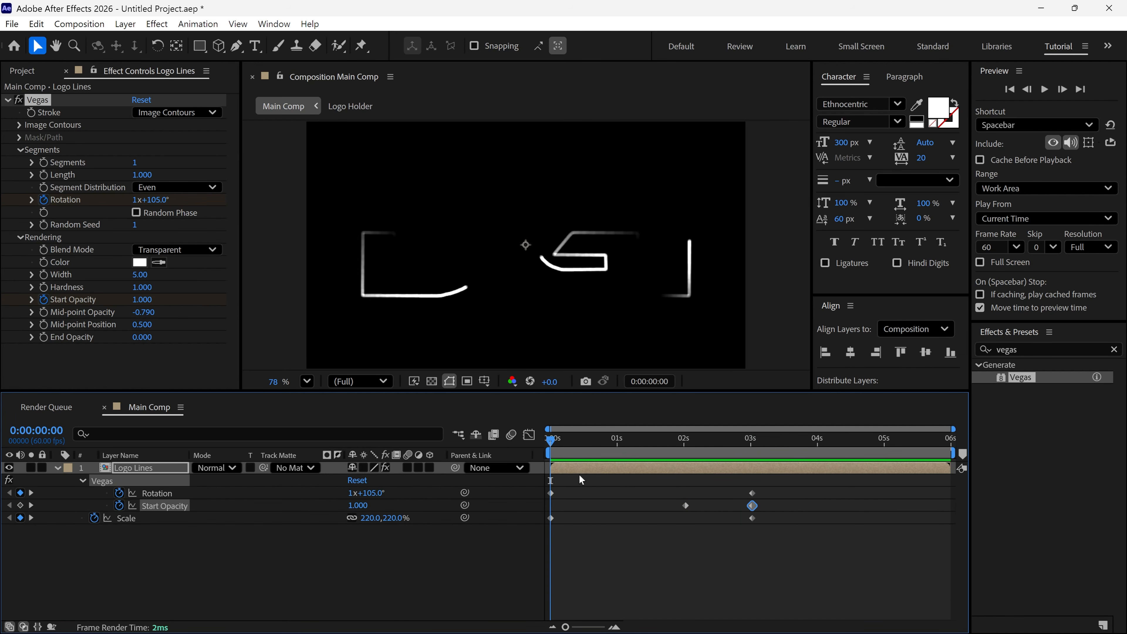
pyautogui.press('space')
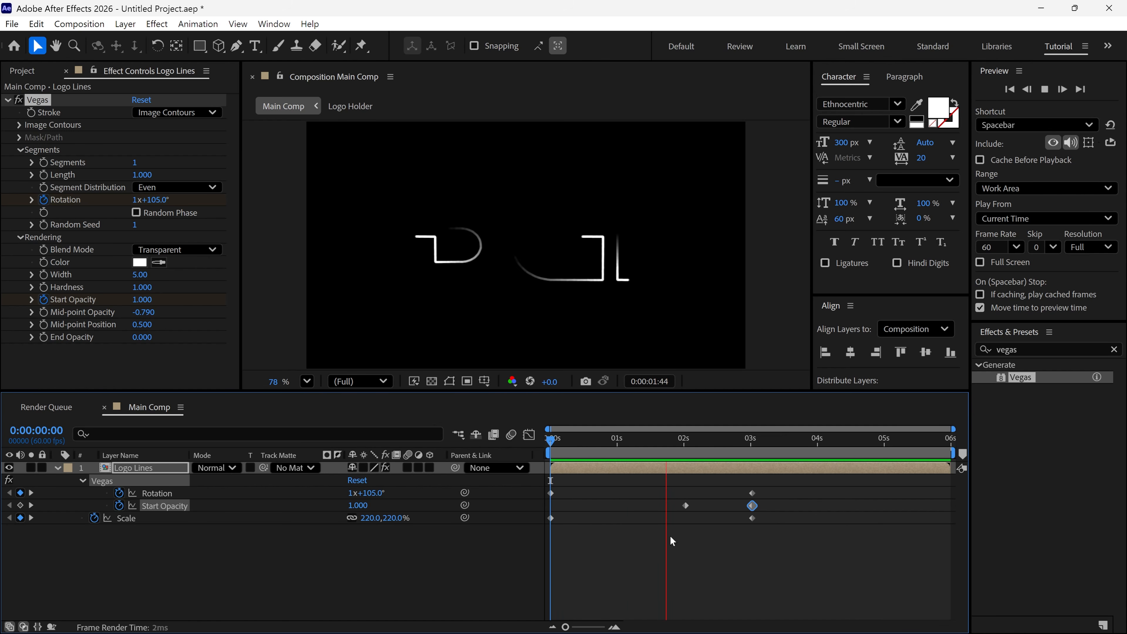
pyautogui.press('space')
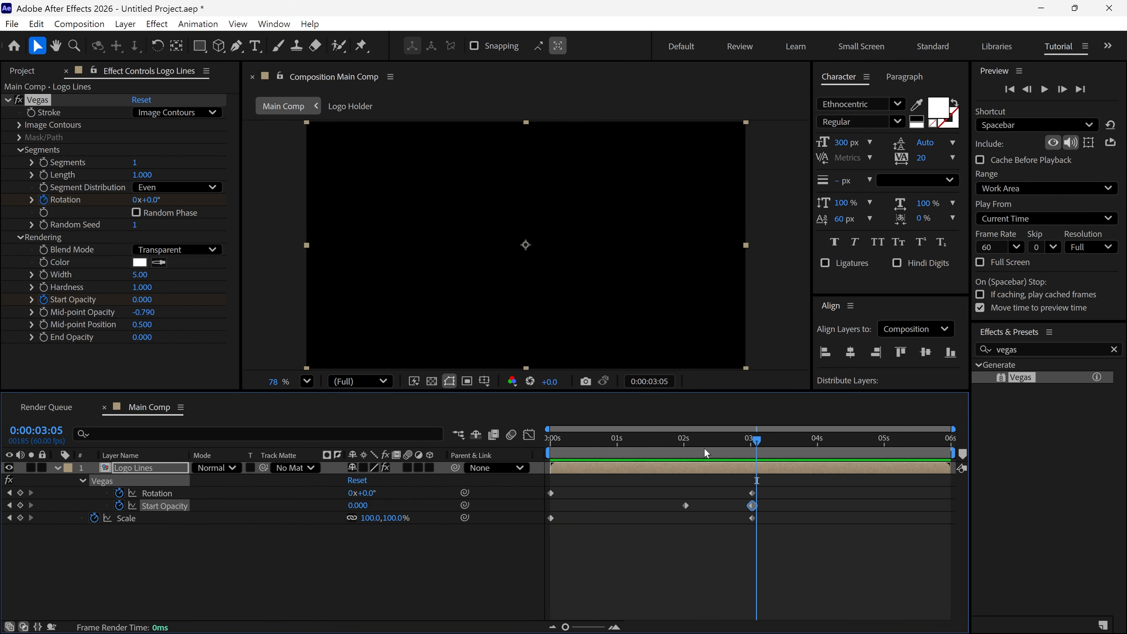
# Set the Vegas stroke width to 4 and apply the Glow effect to the Logo Lines layer, previewing the result
pyautogui.moveTo(705, 449); pyautogui.dragTo(610, 473)
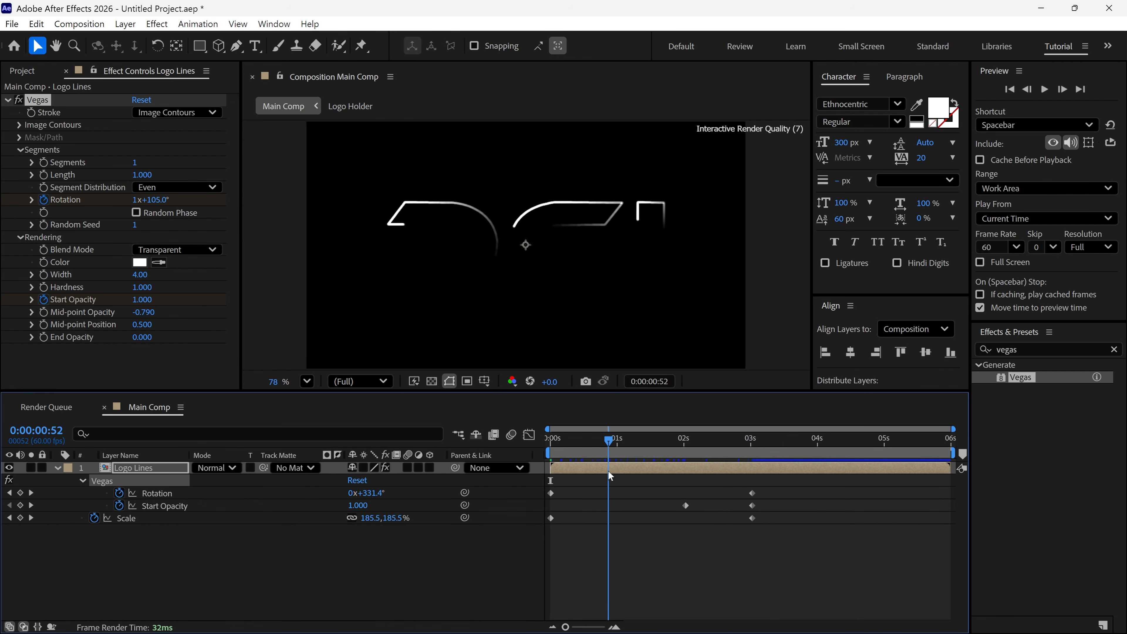
pyautogui.click(990, 351)
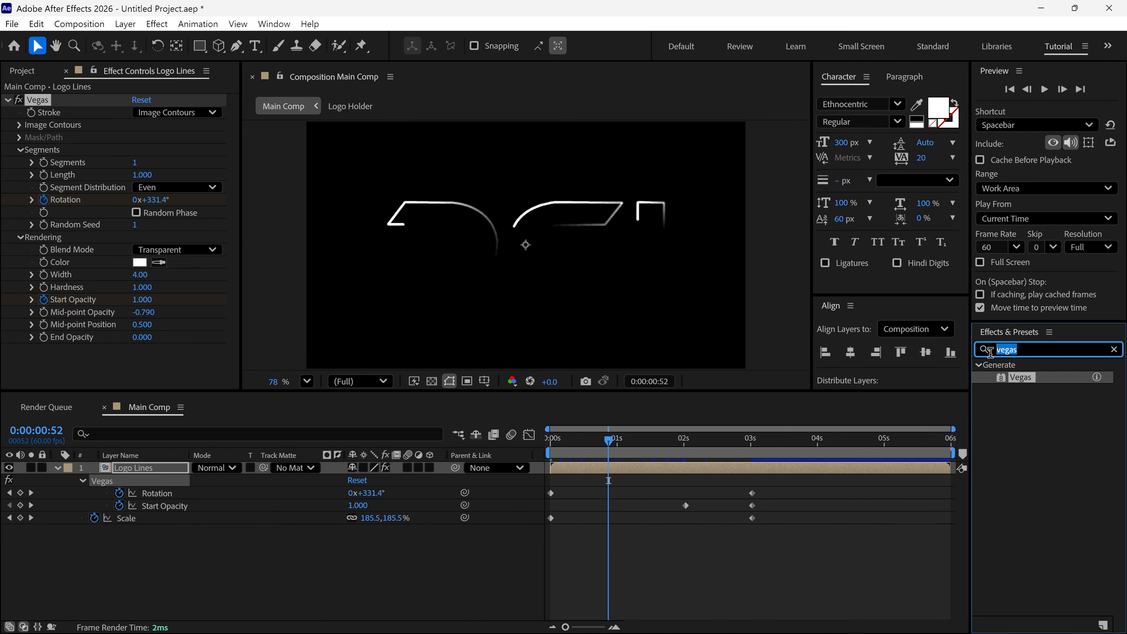
pyautogui.write('glow')
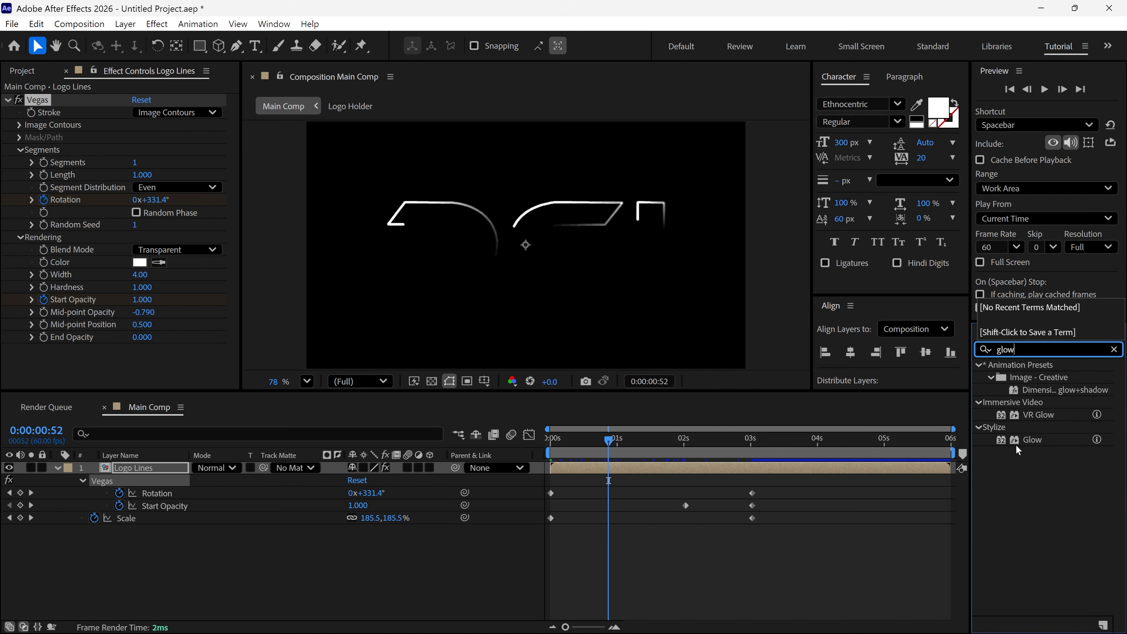
pyautogui.moveTo(1016, 449); pyautogui.dragTo(182, 468)
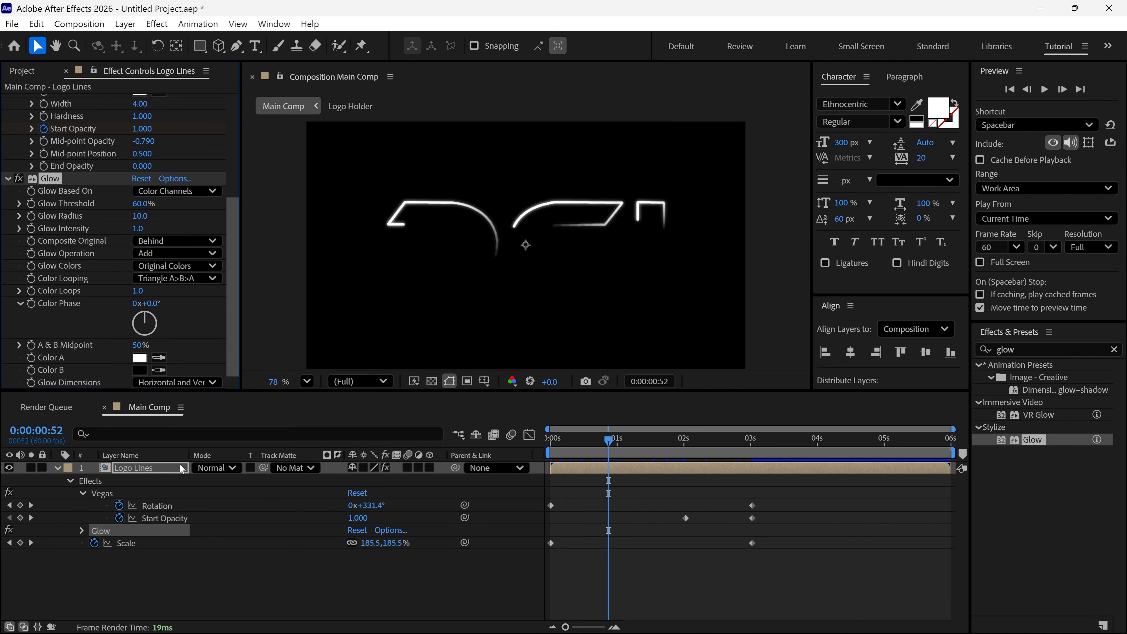
pyautogui.click(548, 446)
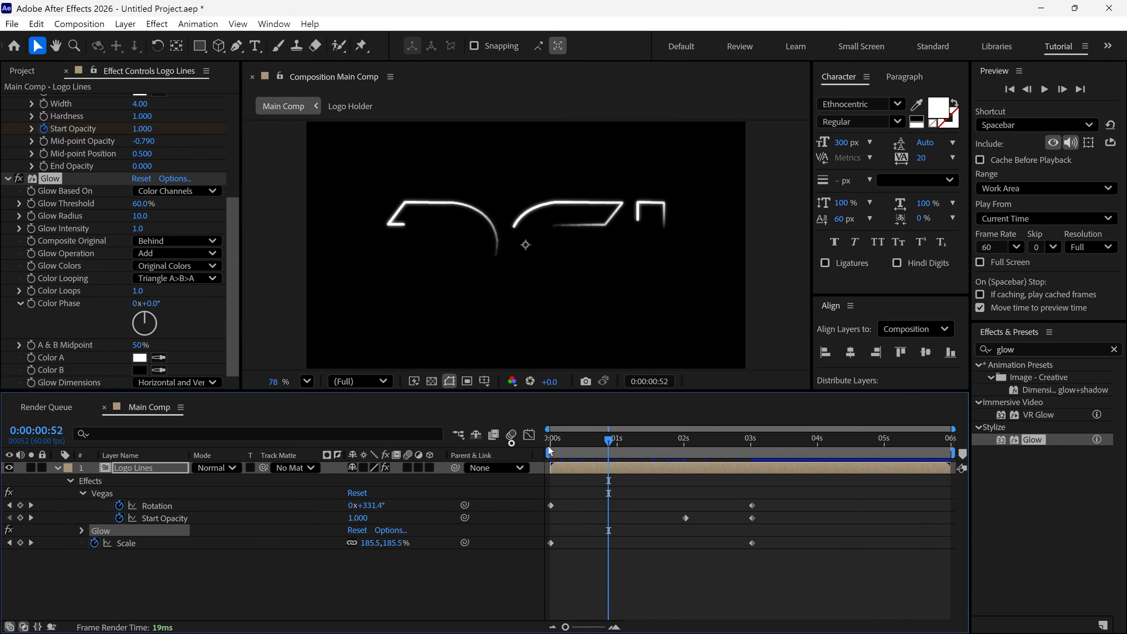
pyautogui.press('space')
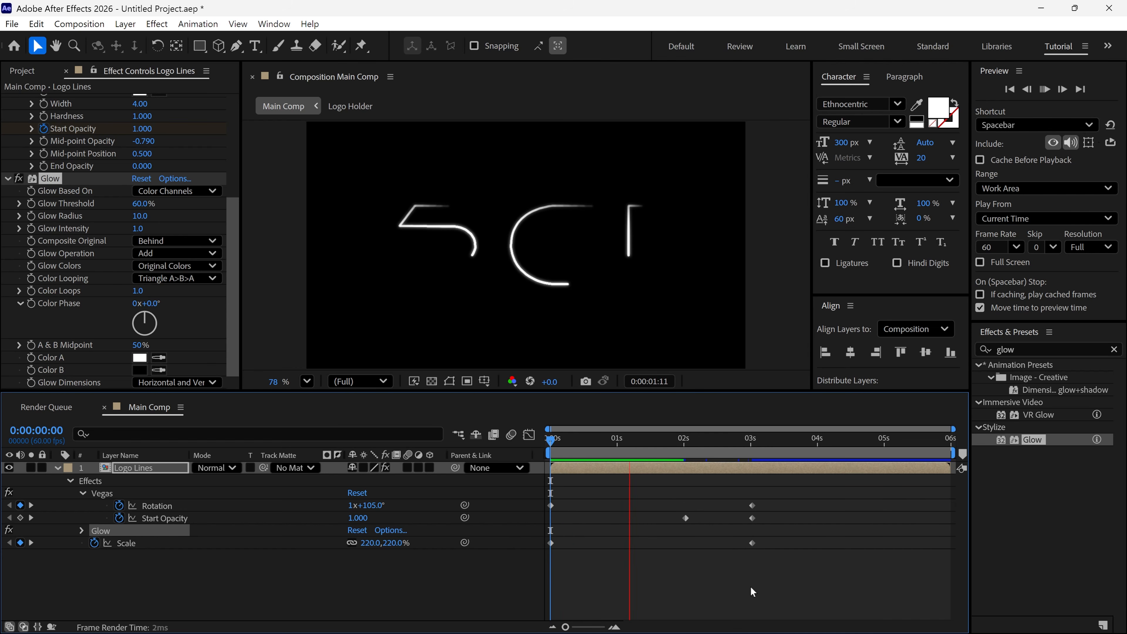
pyautogui.press('space')
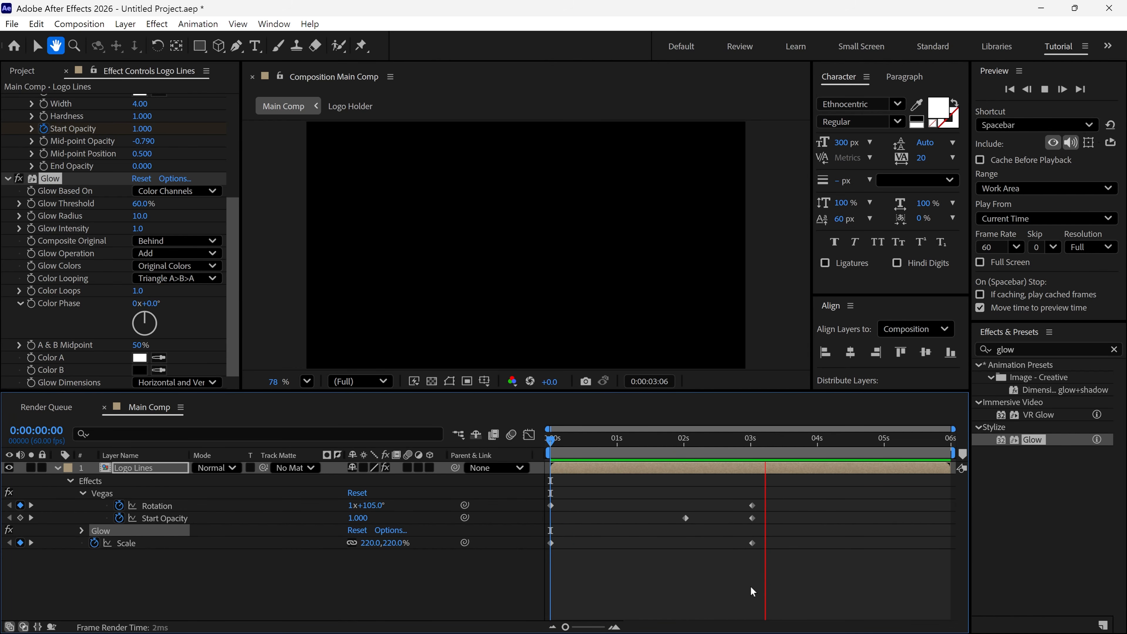
# Apply Easy Ease to all rotation, start opacity and scale keyframes, and preview the animation with the speed graph displayed
pyautogui.moveTo(793, 491); pyautogui.dragTo(539, 567)
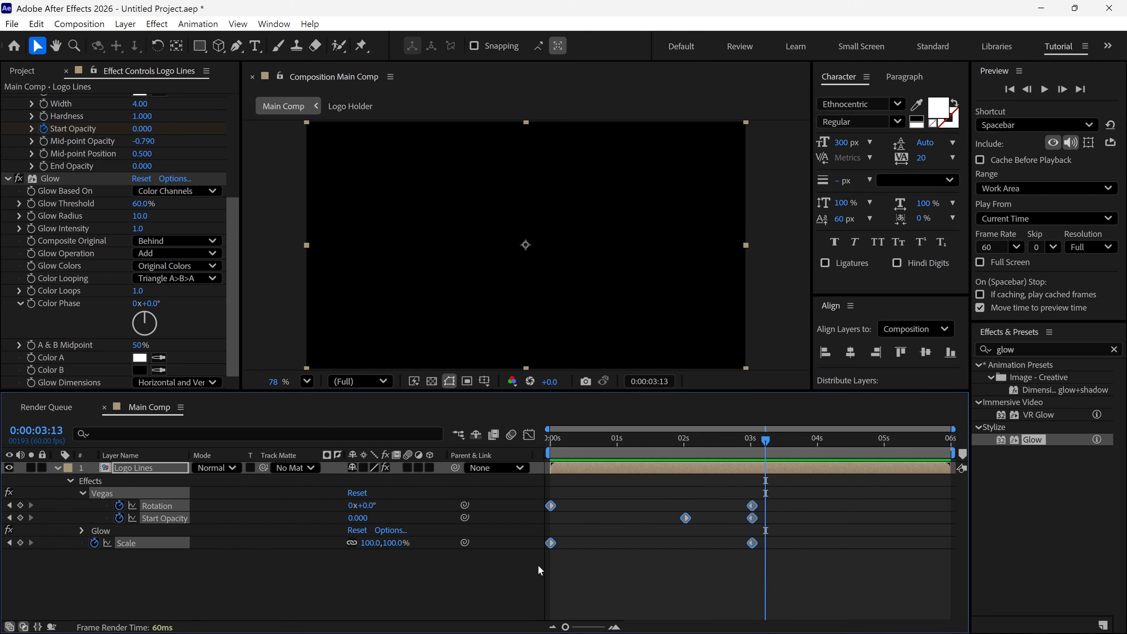
pyautogui.press('F9')
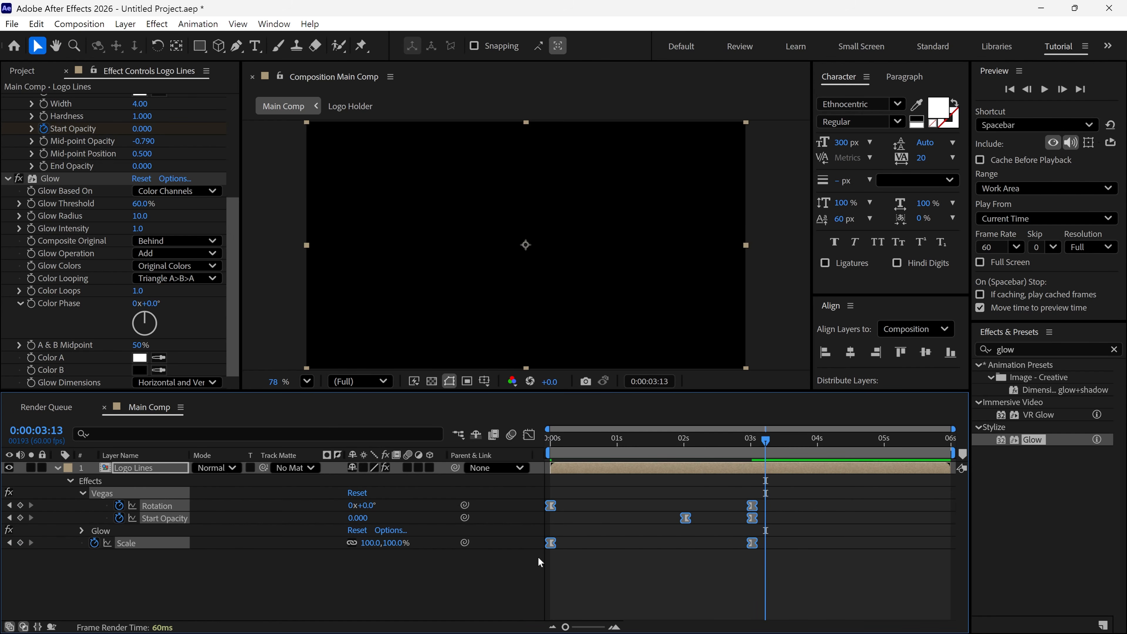
pyautogui.click(529, 435)
pyautogui.click(529, 435)
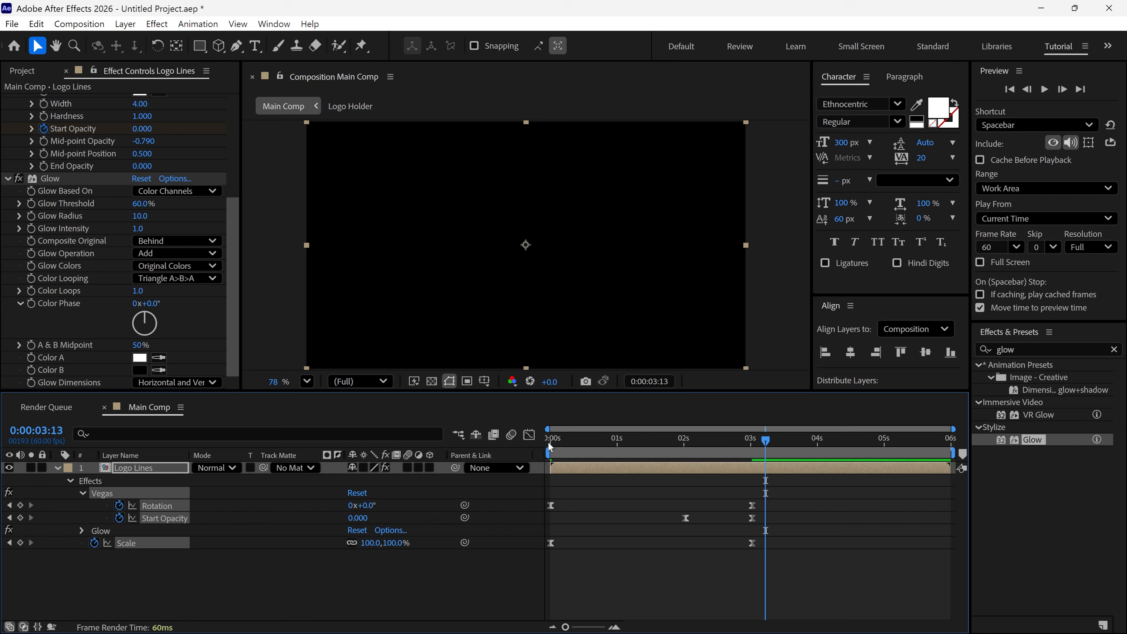
pyautogui.hotkey('shift', 'F3')
pyautogui.press('Home')
pyautogui.press('space')
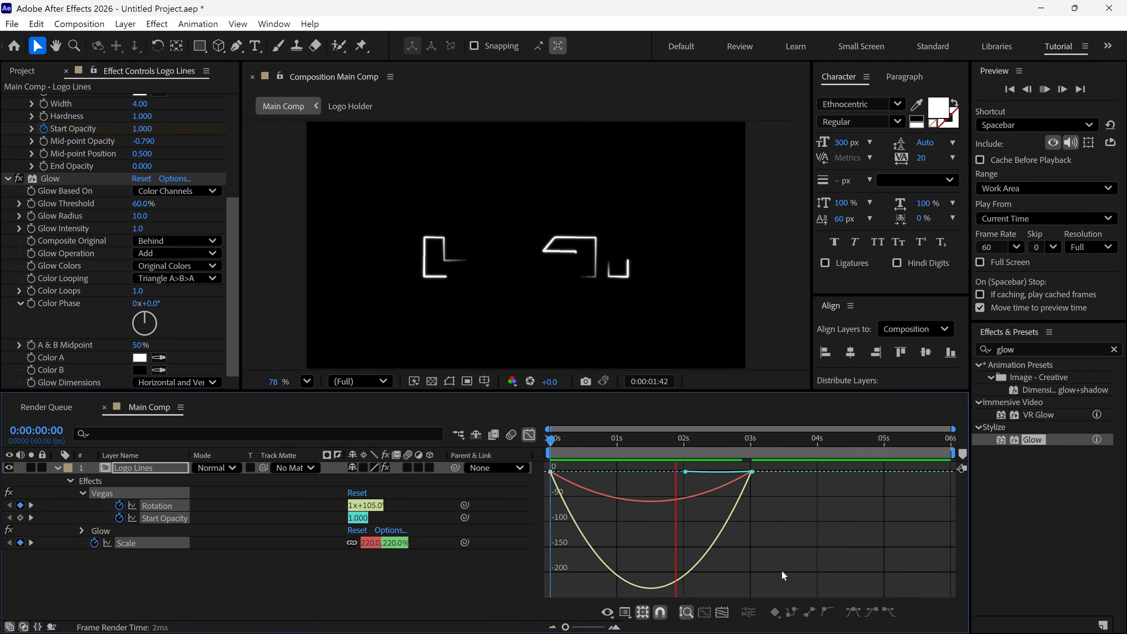
# Shorten the first keyframes' outgoing speed influence to about 9% for a fast start, preview it and close the graph editor
pyautogui.moveTo(715, 440); pyautogui.dragTo(634, 454)
pyautogui.moveTo(702, 464); pyautogui.dragTo(736, 466)
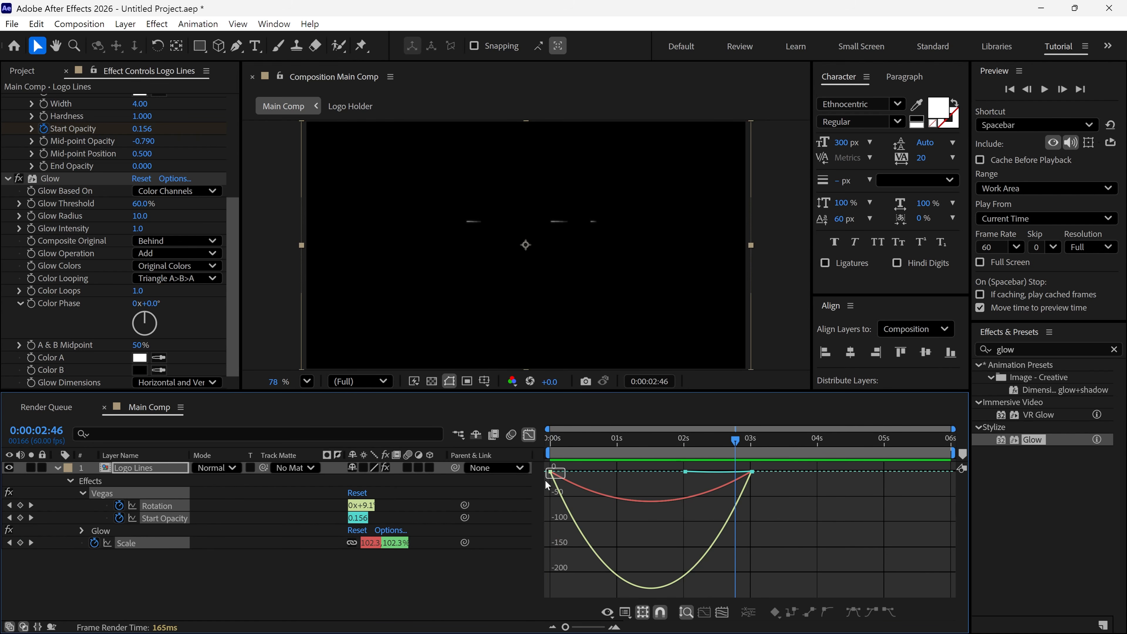
pyautogui.moveTo(545, 481); pyautogui.dragTo(558, 478)
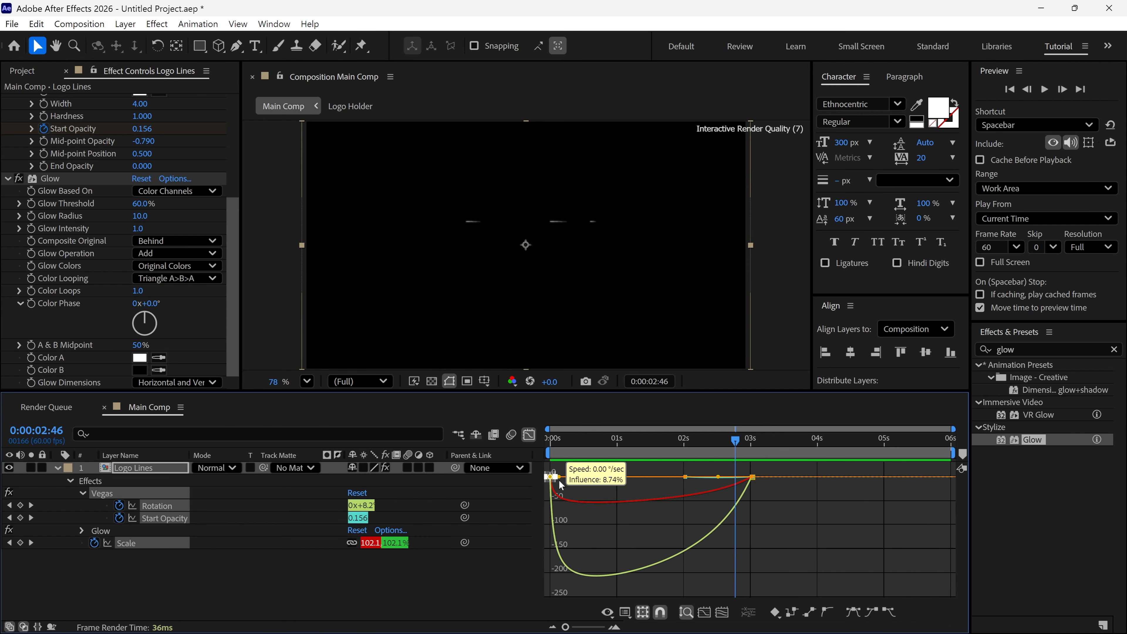
pyautogui.click(541, 455)
pyautogui.press('space')
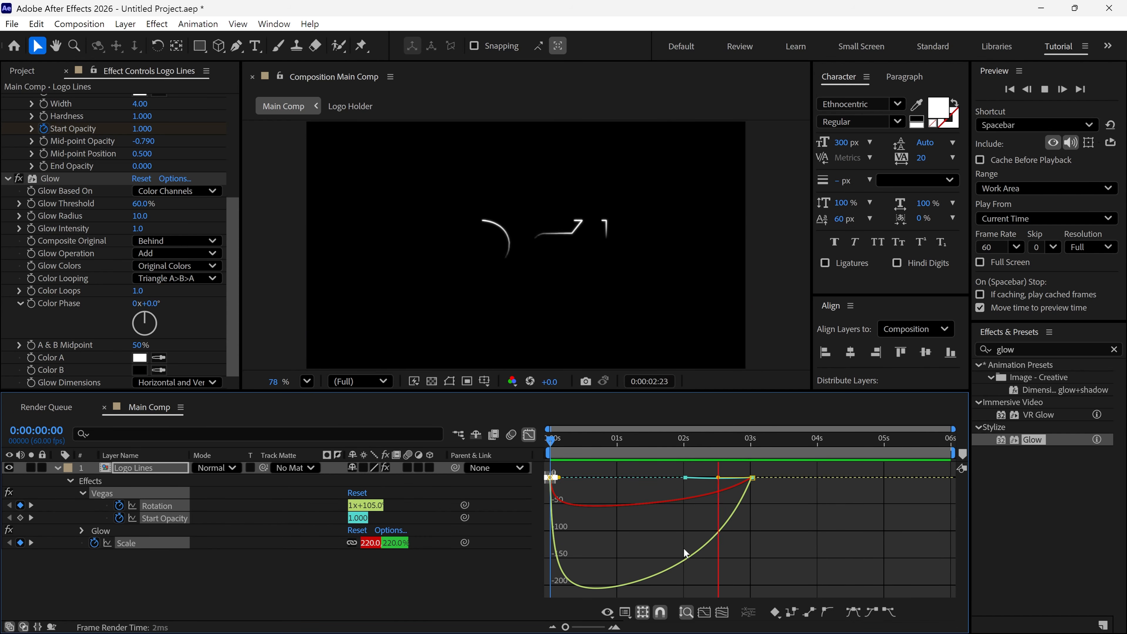
pyautogui.press('space')
pyautogui.click(58, 467)
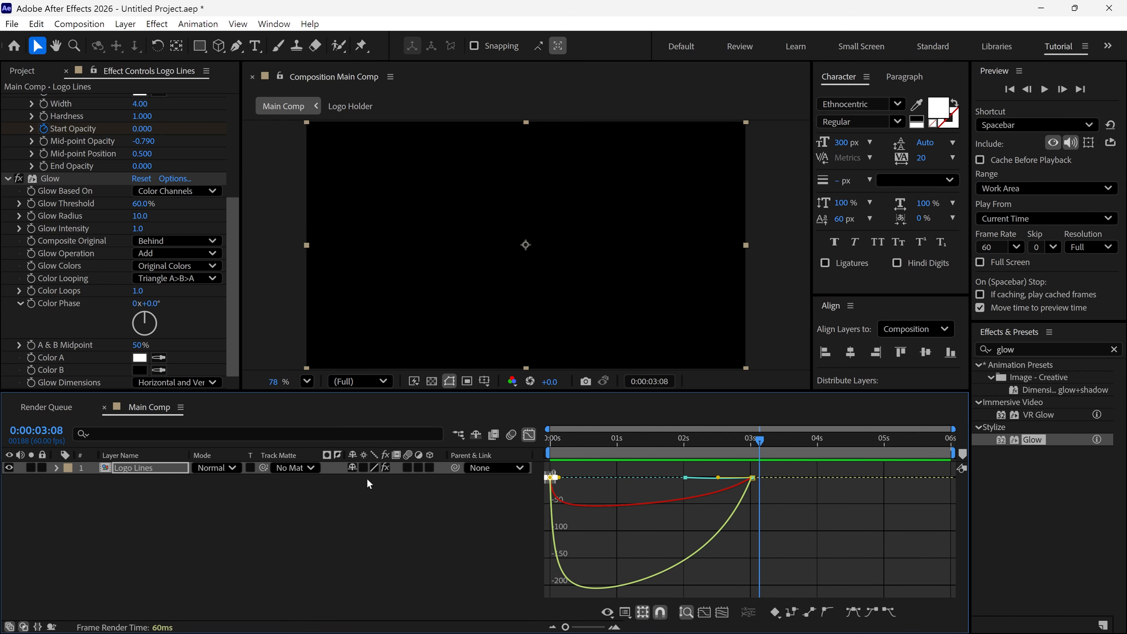
pyautogui.click(529, 435)
# Duplicate the Logo Lines layer, place the copy beneath the original and rename it Logo Color
pyautogui.moveTo(759, 439); pyautogui.dragTo(396, 481)
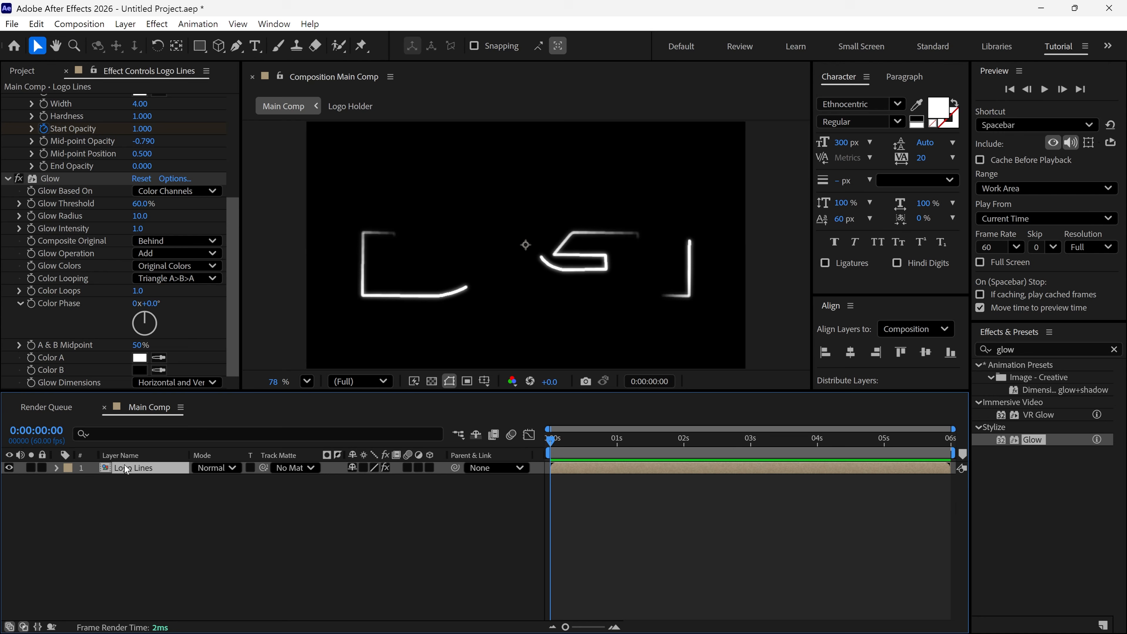
pyautogui.hotkey('ctrl', 'd')
pyautogui.moveTo(150, 470); pyautogui.dragTo(152, 486)
pyautogui.press('Return')
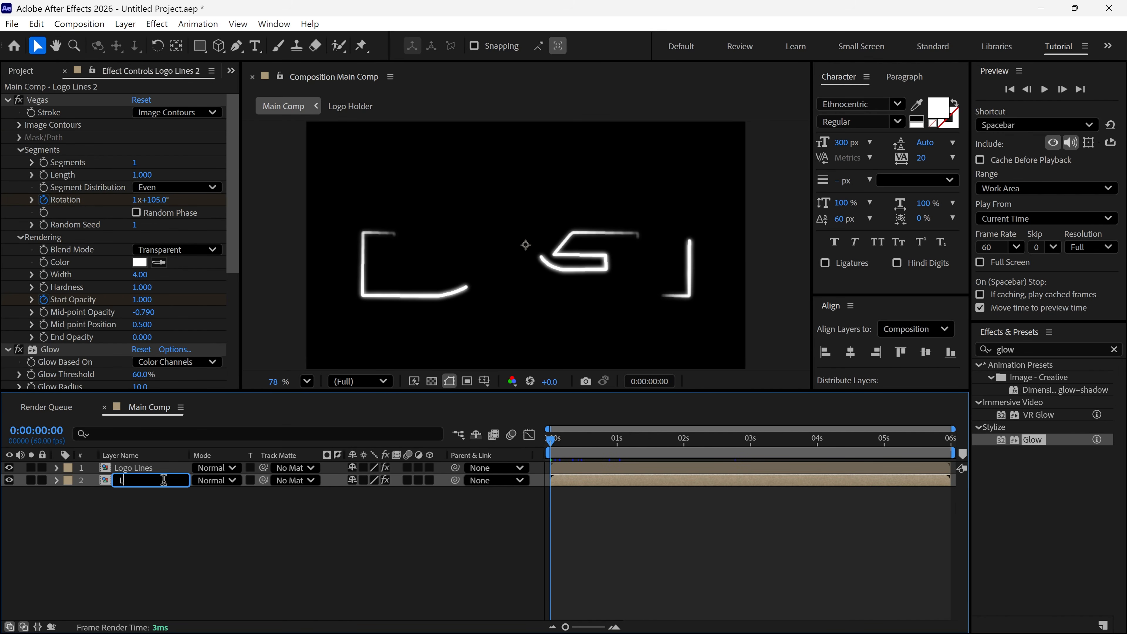
pyautogui.press('Return')
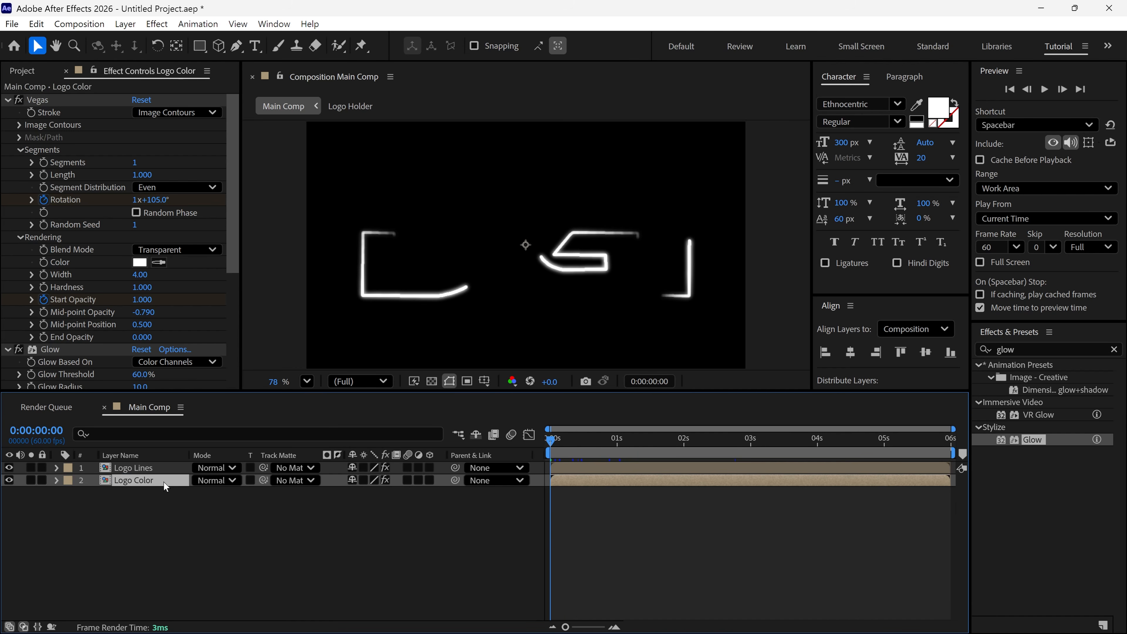
# Collapse and disable the Vegas and Glow effects on the Logo Color layer
pyautogui.click(8, 100)
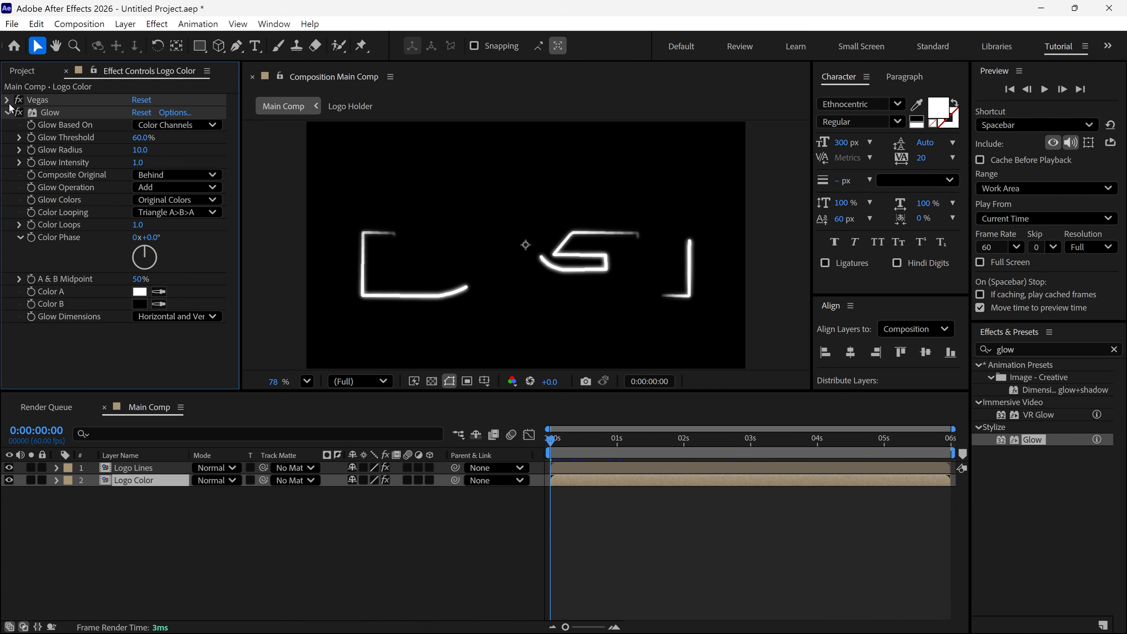
pyautogui.click(7, 112)
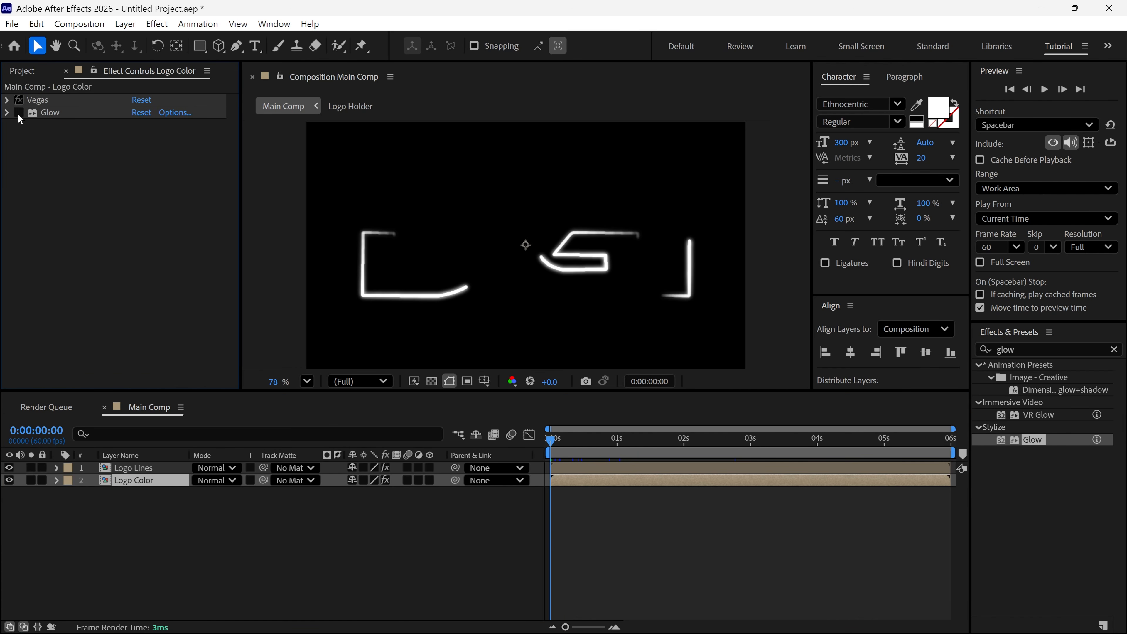
pyautogui.click(18, 99)
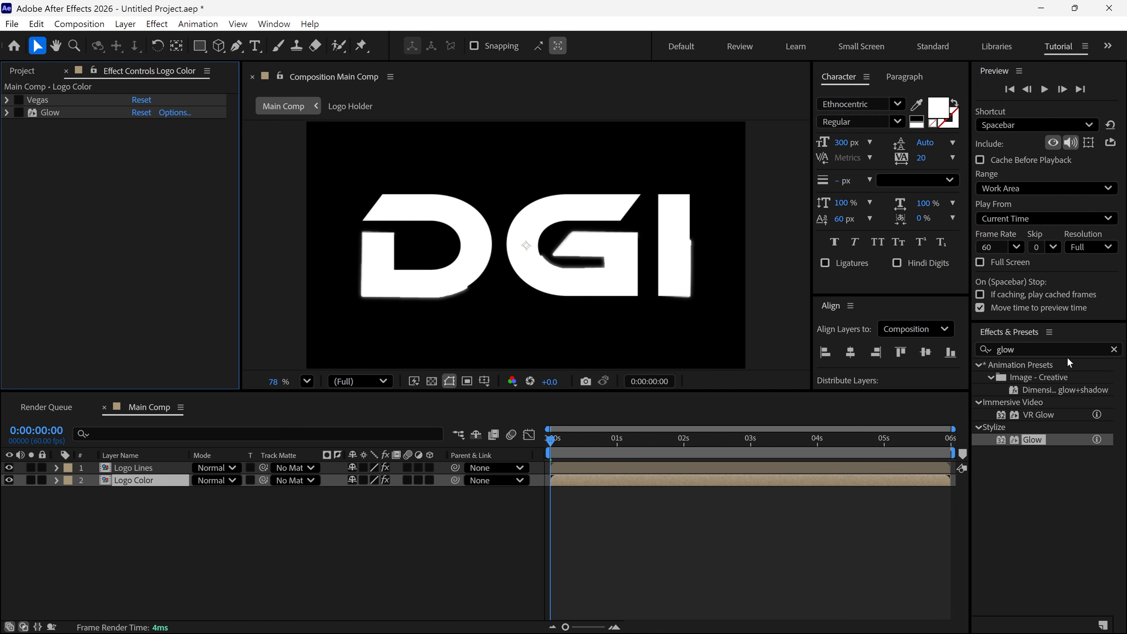
# Apply the Gradient Ramp effect to the Logo Color layer and hide the Logo Lines layer
pyautogui.moveTo(1032, 350); pyautogui.dragTo(970, 351)
pyautogui.write('ramp')
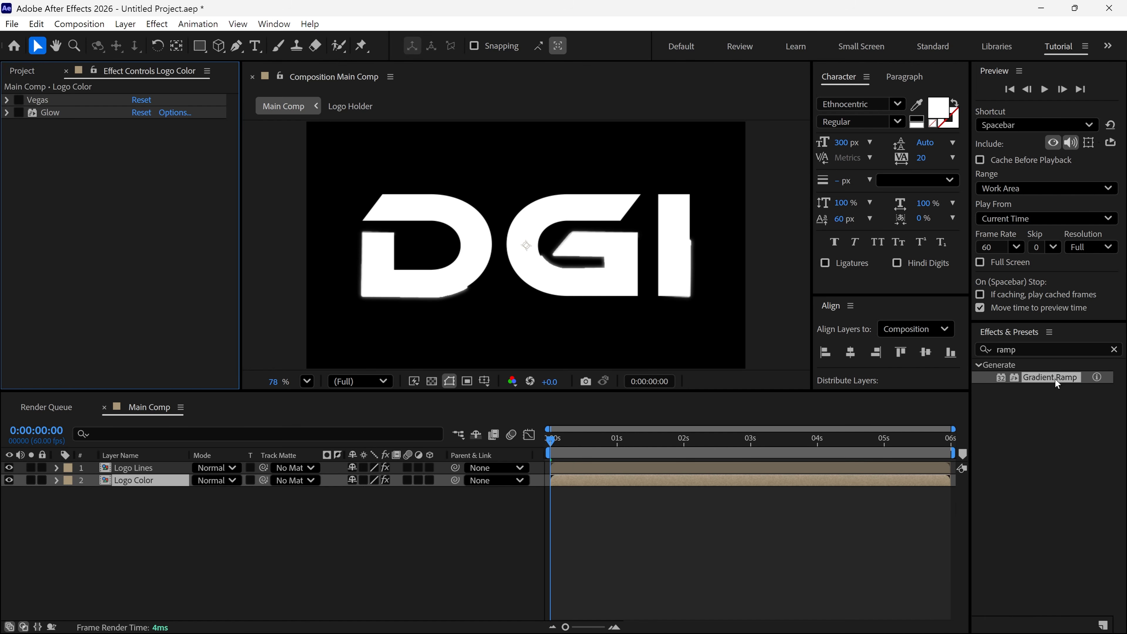
pyautogui.moveTo(1055, 379); pyautogui.dragTo(139, 480)
pyautogui.click(9, 468)
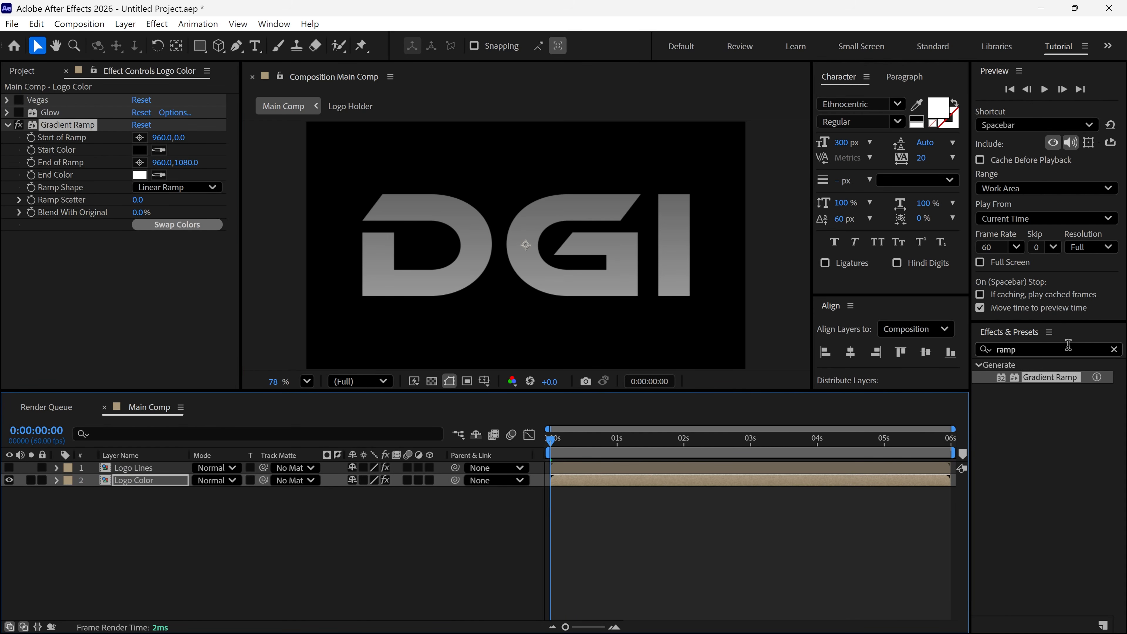
# Apply the Colorama effect to the Logo Color layer and expand its Output Cycle settings
pyautogui.click(1004, 350)
pyautogui.write('color')
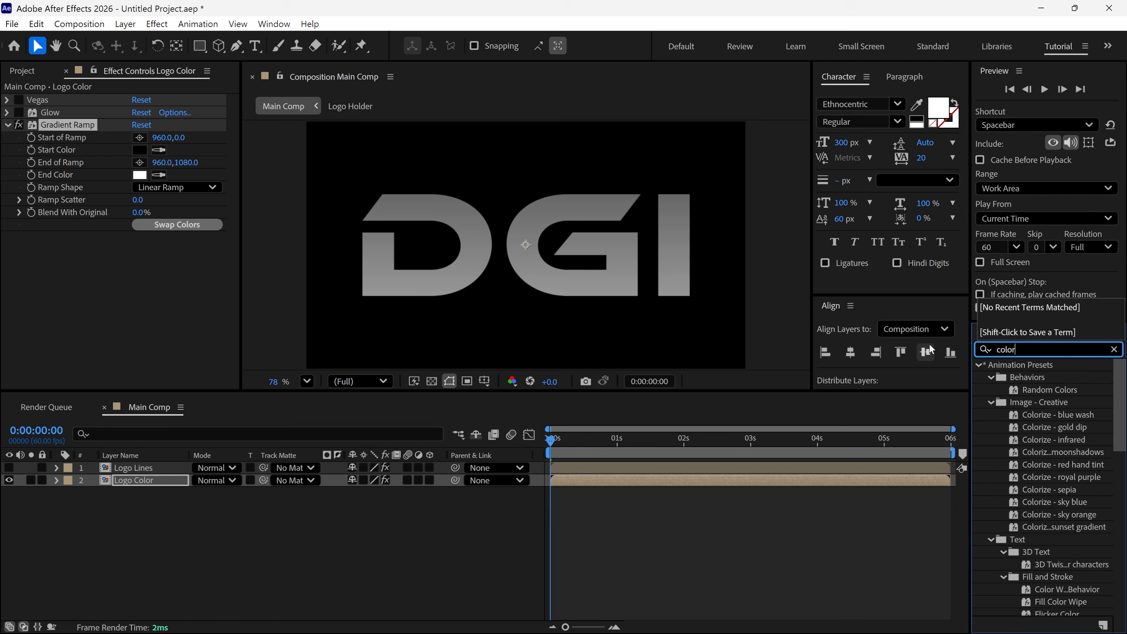
pyautogui.write('am')
pyautogui.moveTo(1023, 375); pyautogui.dragTo(595, 286)
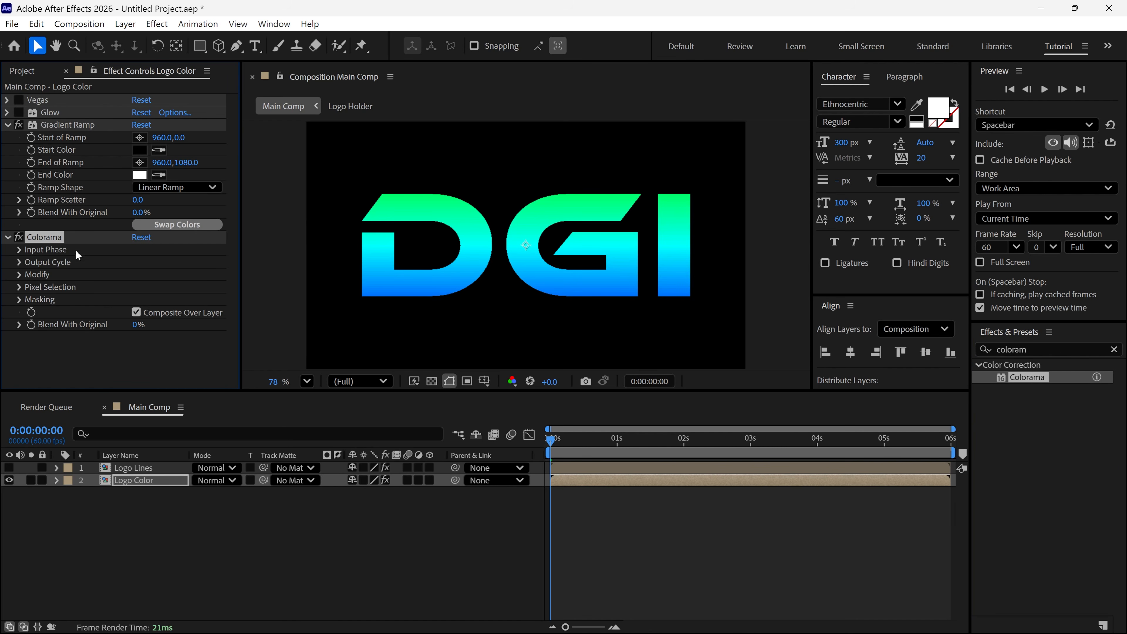
pyautogui.click(19, 263)
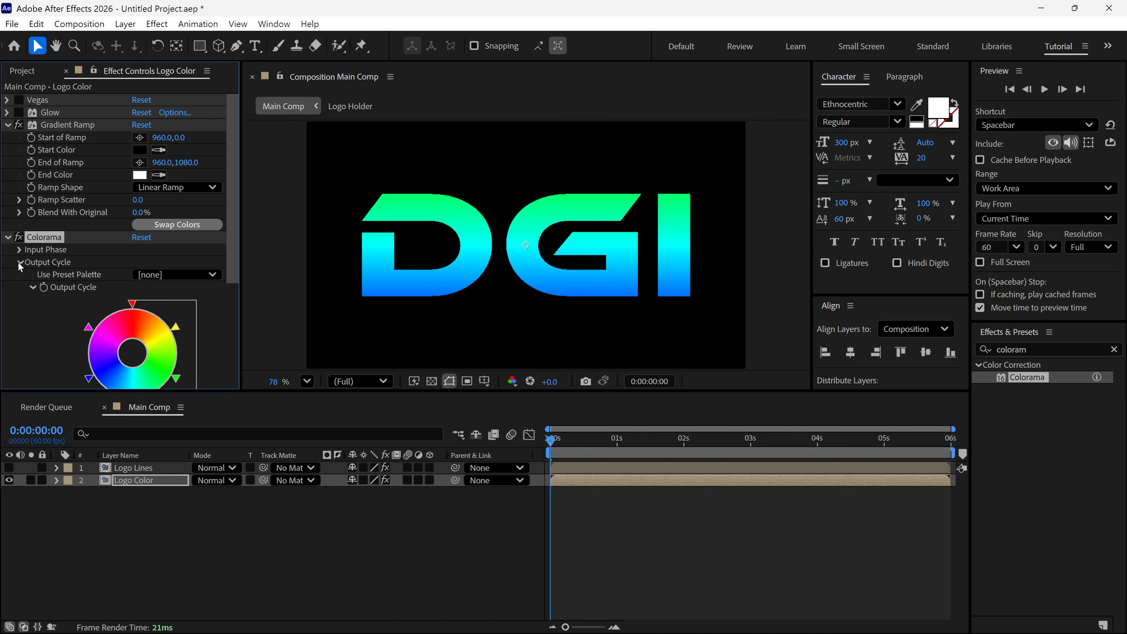
# Set the Colorama output cycle on the Logo Color layer to the Fire preset palette
pyautogui.scroll(-3, 80, 262)
pyautogui.click(158, 148)
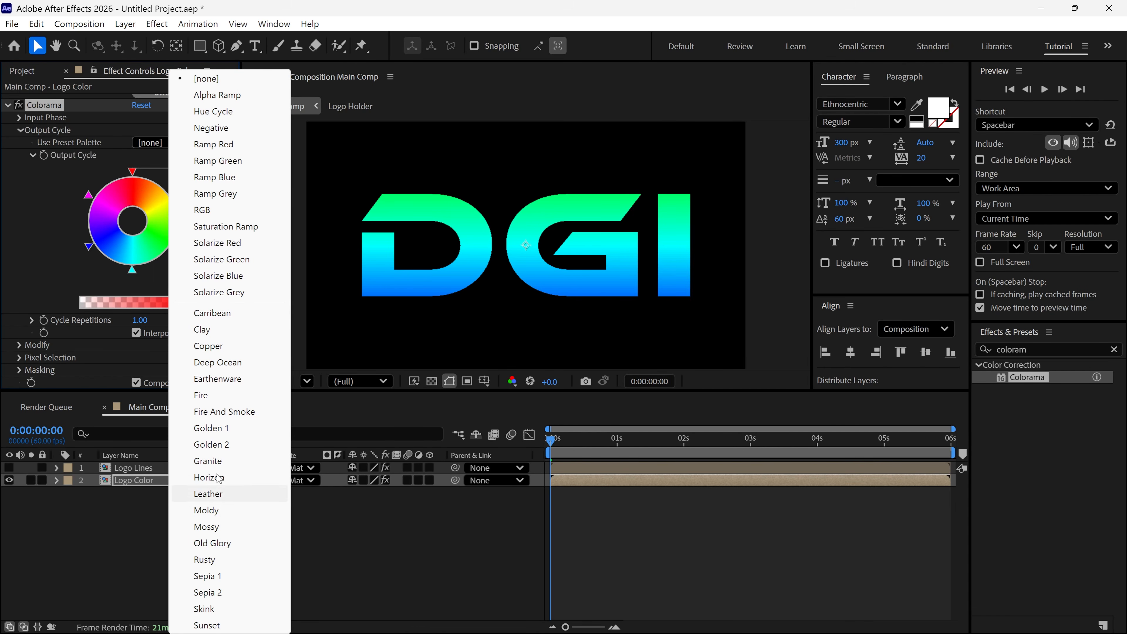
pyautogui.click(198, 396)
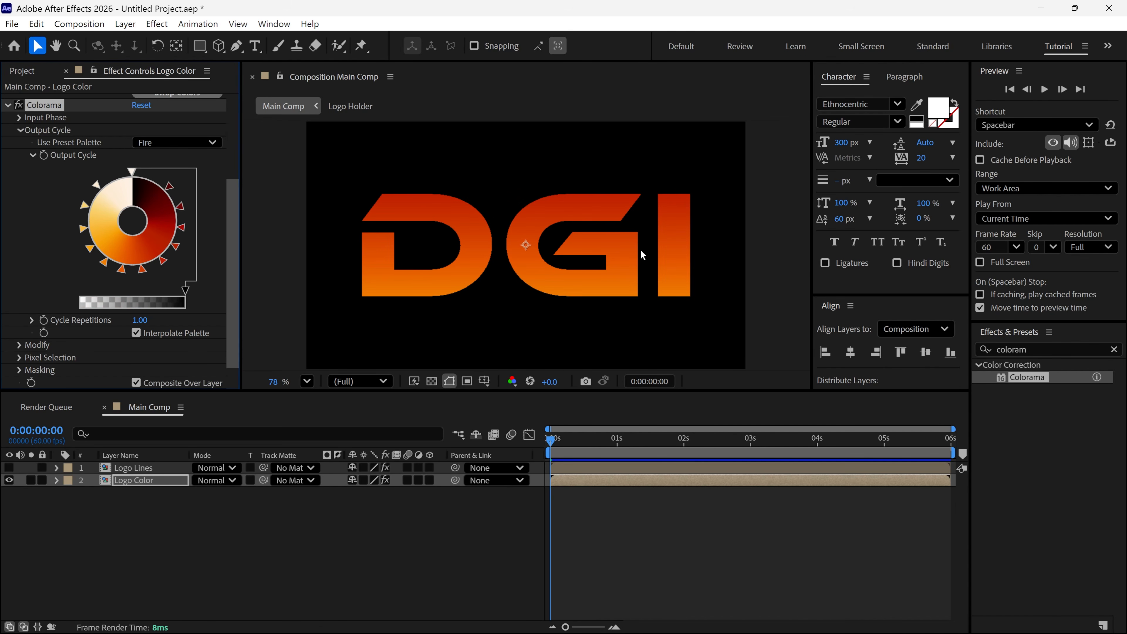
# Inspect the letter edges up close and turn off Modify Alpha in Colorama's Modify settings
pyautogui.scroll(3, 427, 295)
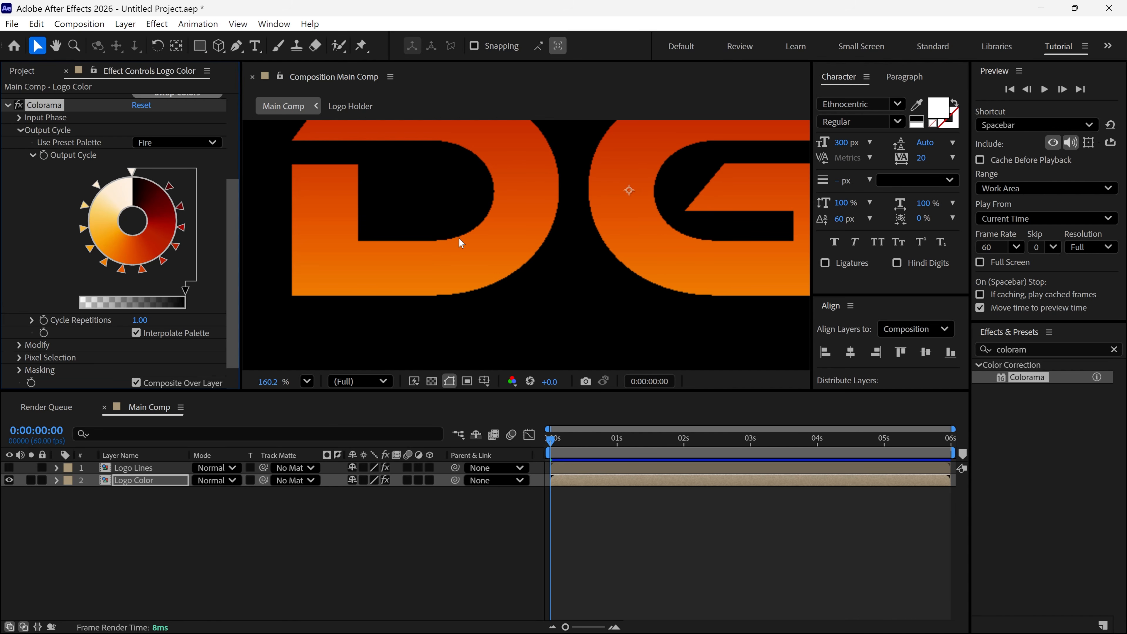
pyautogui.scroll(-1, 231, 299)
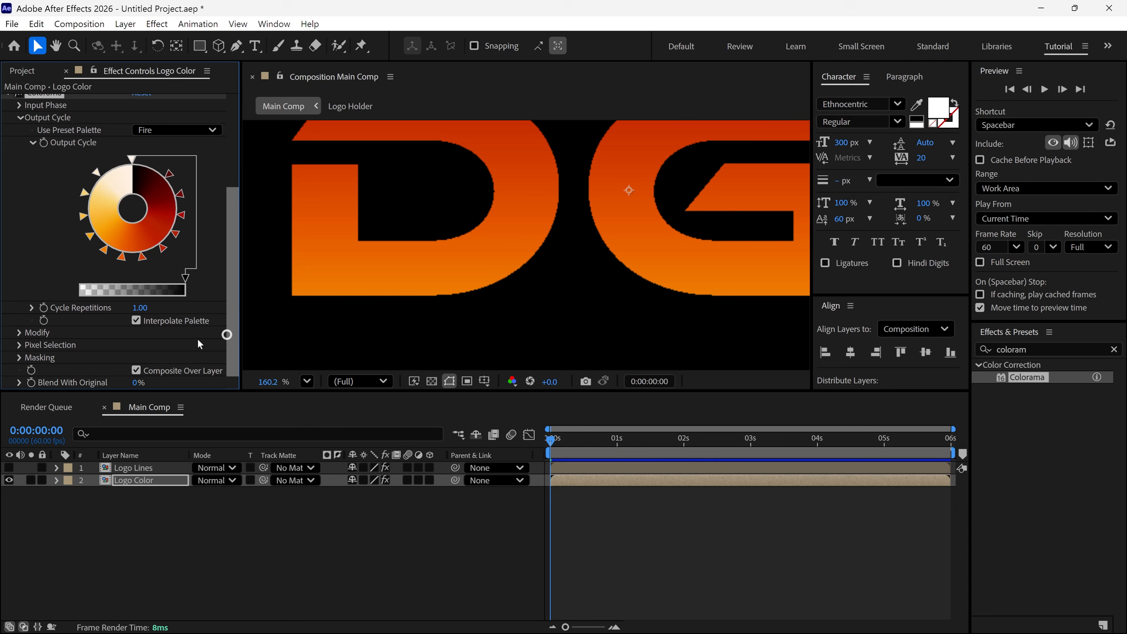
pyautogui.click(18, 333)
pyautogui.scroll(-3, 234, 321)
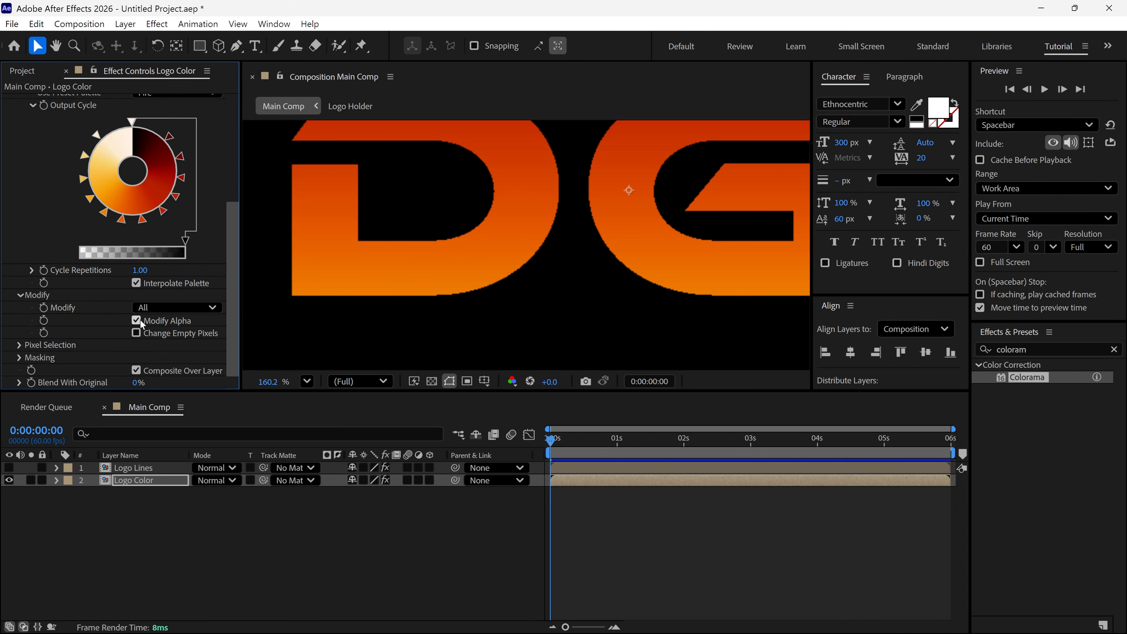
pyautogui.click(136, 321)
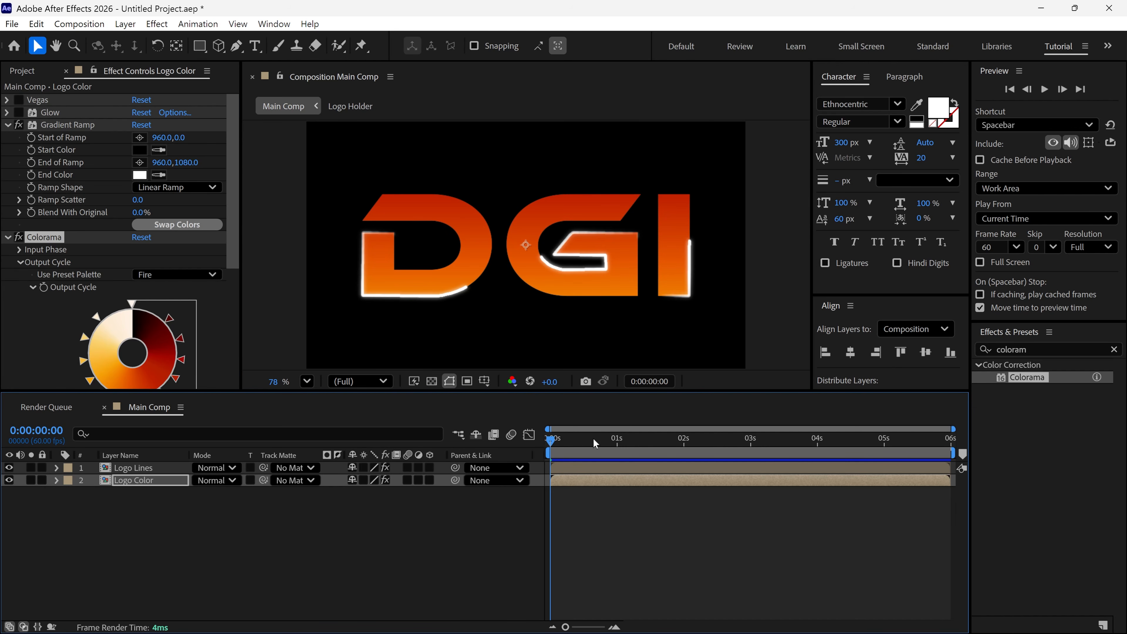
# Preview the animation from the start with the glowing lines over the colored logo
pyautogui.moveTo(593, 439); pyautogui.dragTo(532, 442)
pyautogui.press('space')
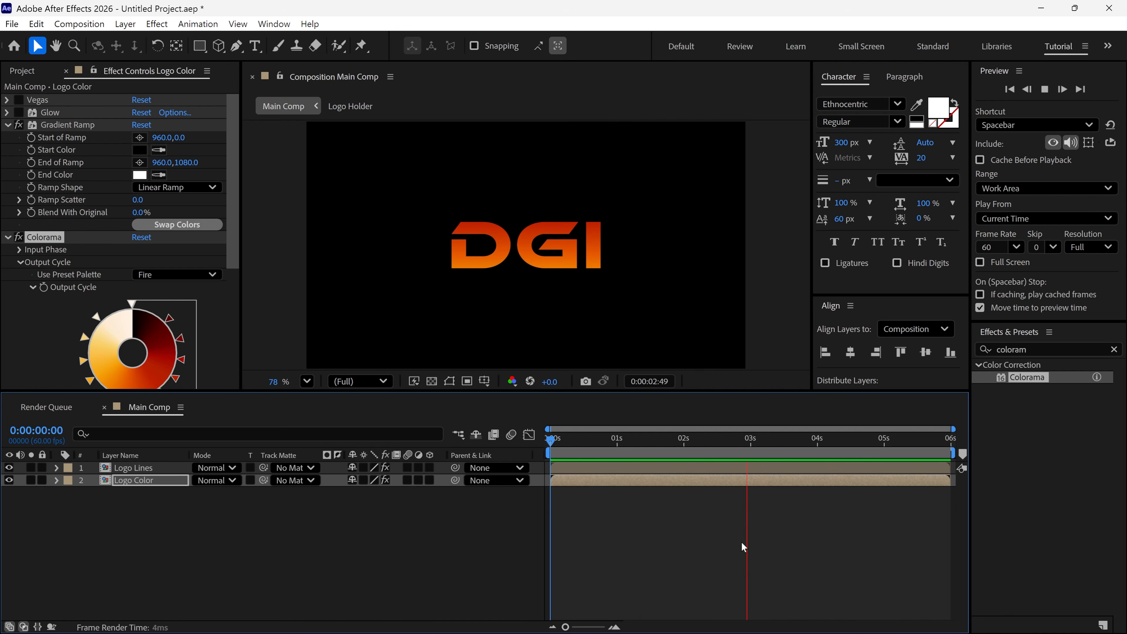
pyautogui.press('space')
# Lock the Logo Lines layer and draw a large circular mask centered on the Logo Color layer at 1 second
pyautogui.moveTo(765, 445); pyautogui.dragTo(620, 466)
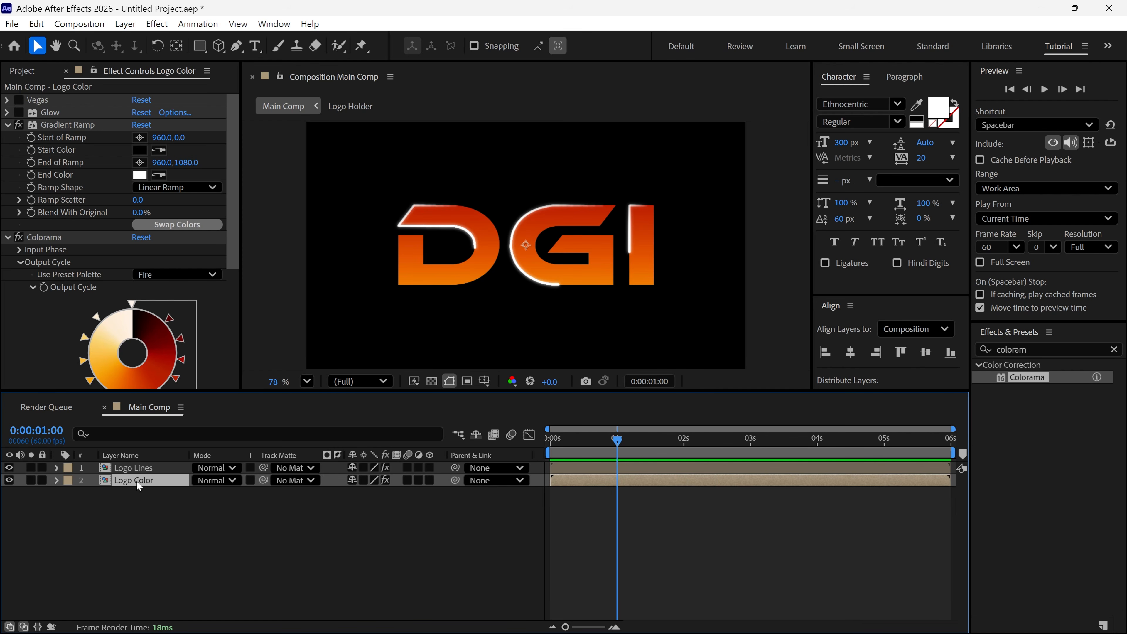
pyautogui.click(39, 469)
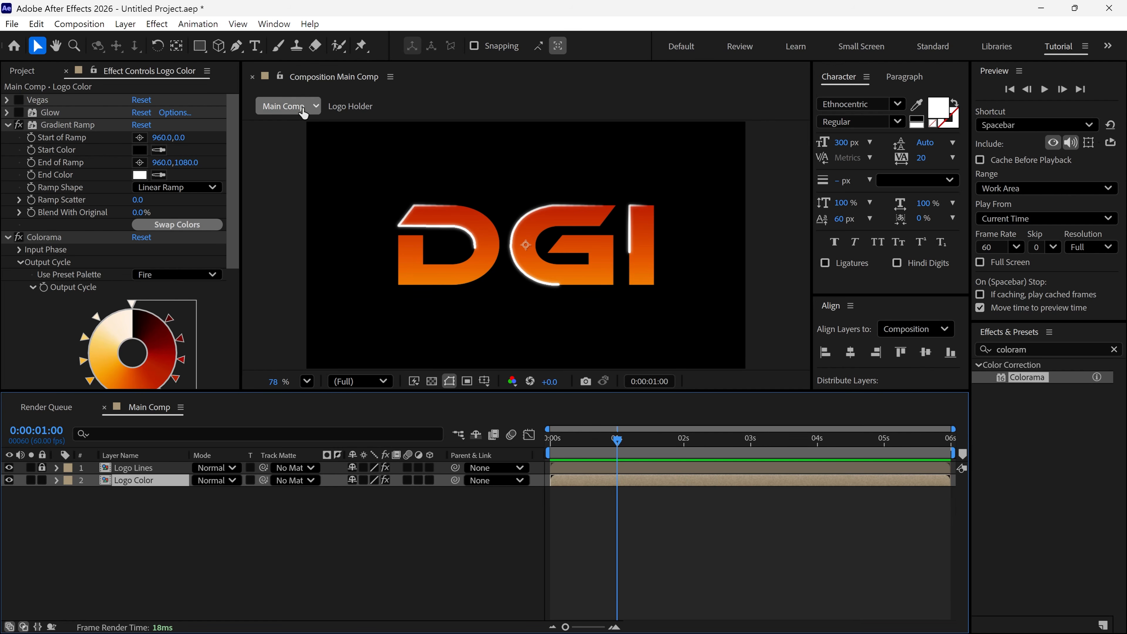
pyautogui.click(198, 47)
pyautogui.click(259, 78)
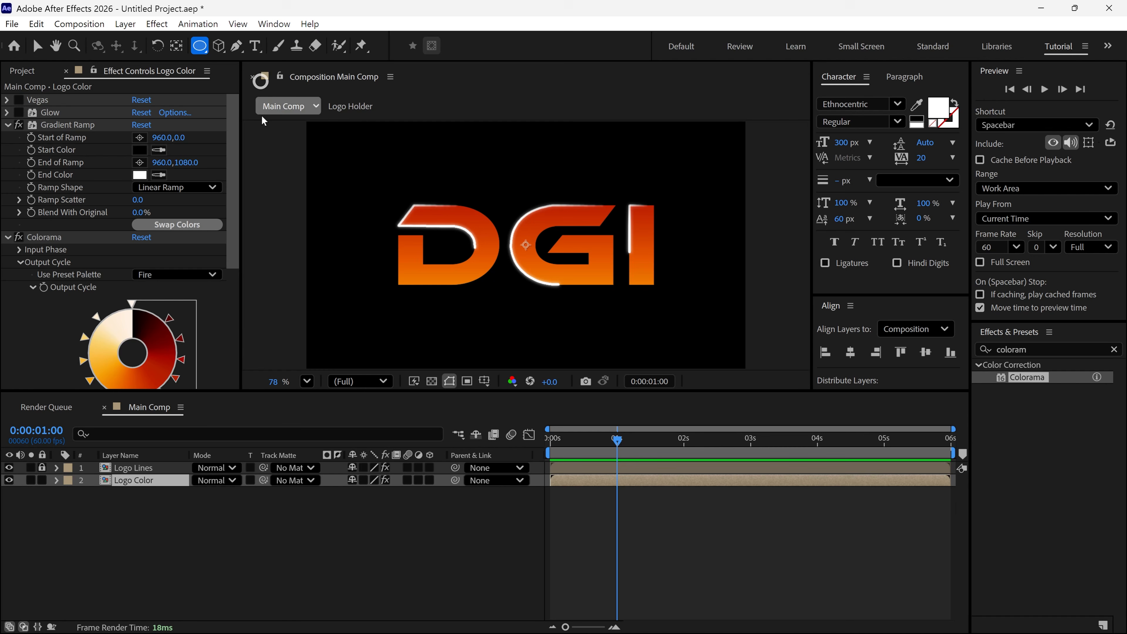
pyautogui.moveTo(526, 247); pyautogui.dragTo(639, 362)
pyautogui.press('v')
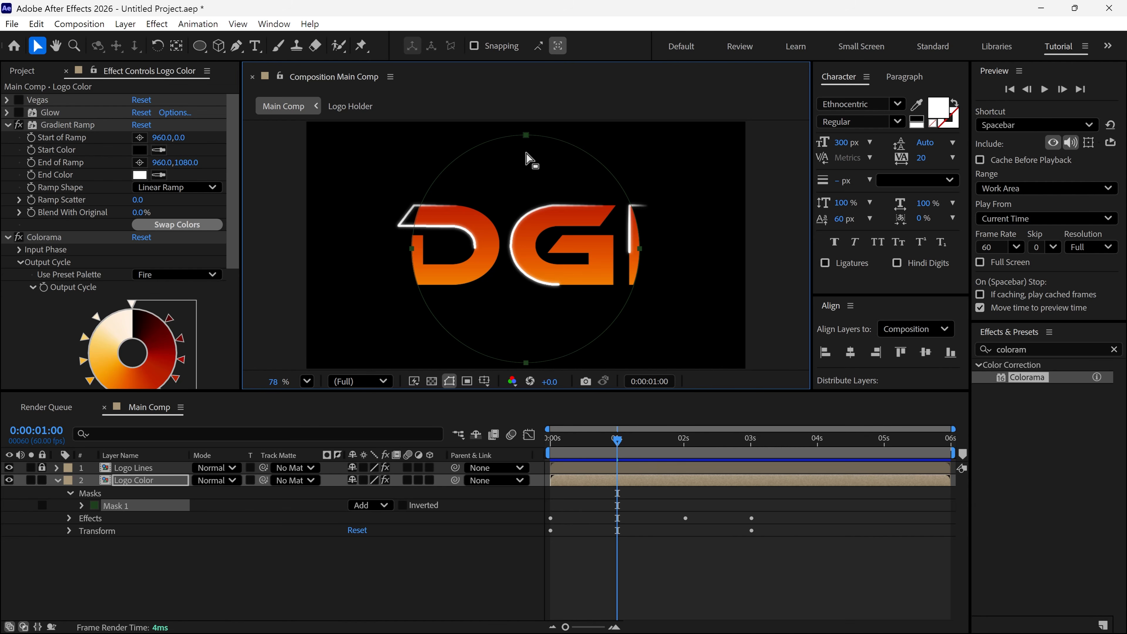
# Move the circular mask straight down below the logo and set a Mask Path keyframe at 1 second
pyautogui.moveTo(525, 157); pyautogui.dragTo(513, 320)
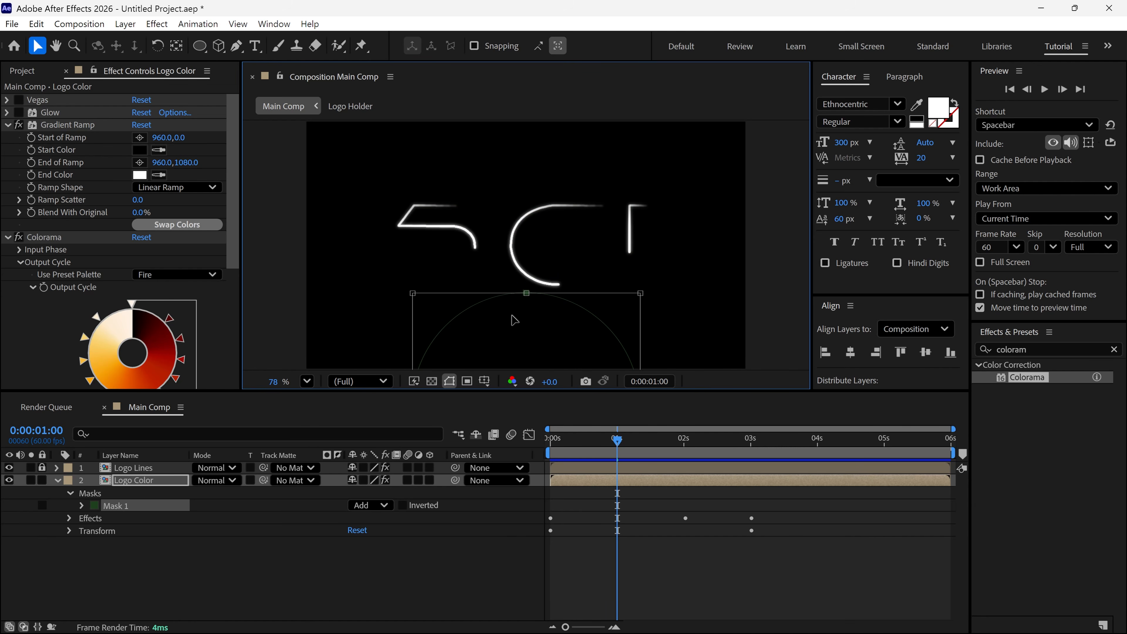
pyautogui.click(81, 505)
pyautogui.click(107, 518)
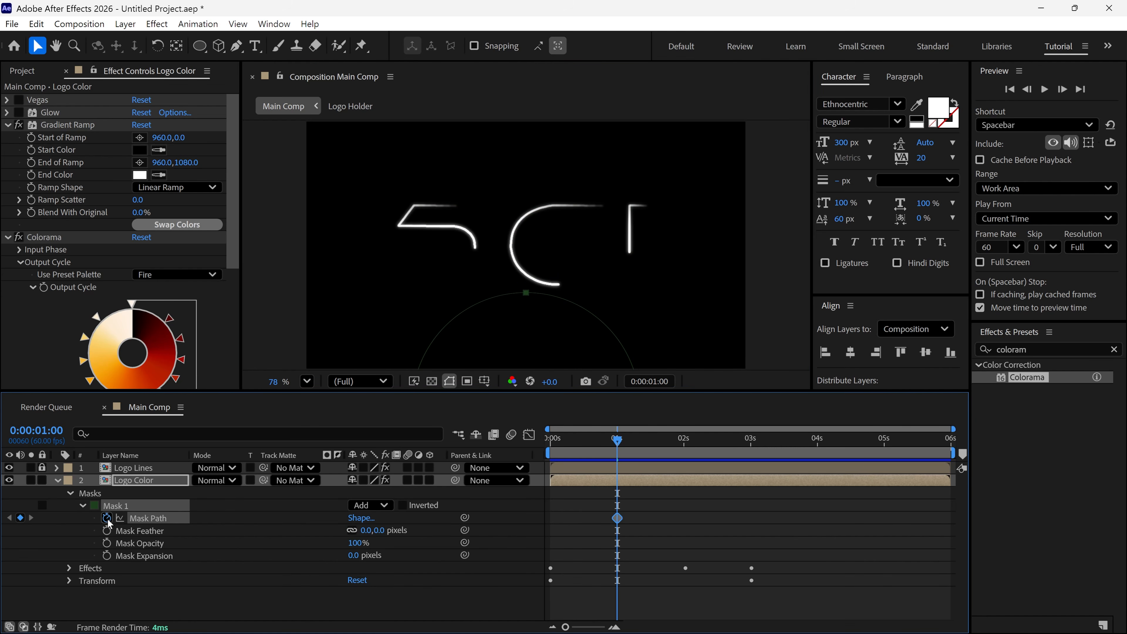
# At 0:00:02:59, move the mask up over the logo and enlarge it proportionally until it covers all the letters
pyautogui.moveTo(630, 451); pyautogui.dragTo(750, 457)
pyautogui.doubleClick(529, 279)
pyautogui.moveTo(532, 311); pyautogui.dragTo(532, 227)
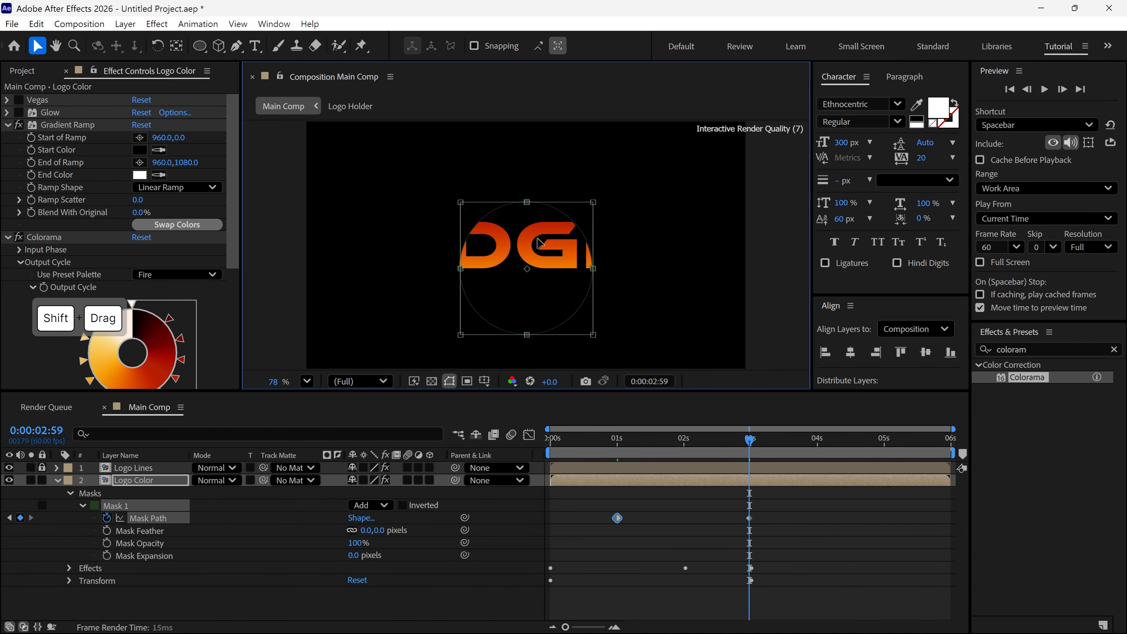
pyautogui.moveTo(594, 322); pyautogui.dragTo(652, 366)
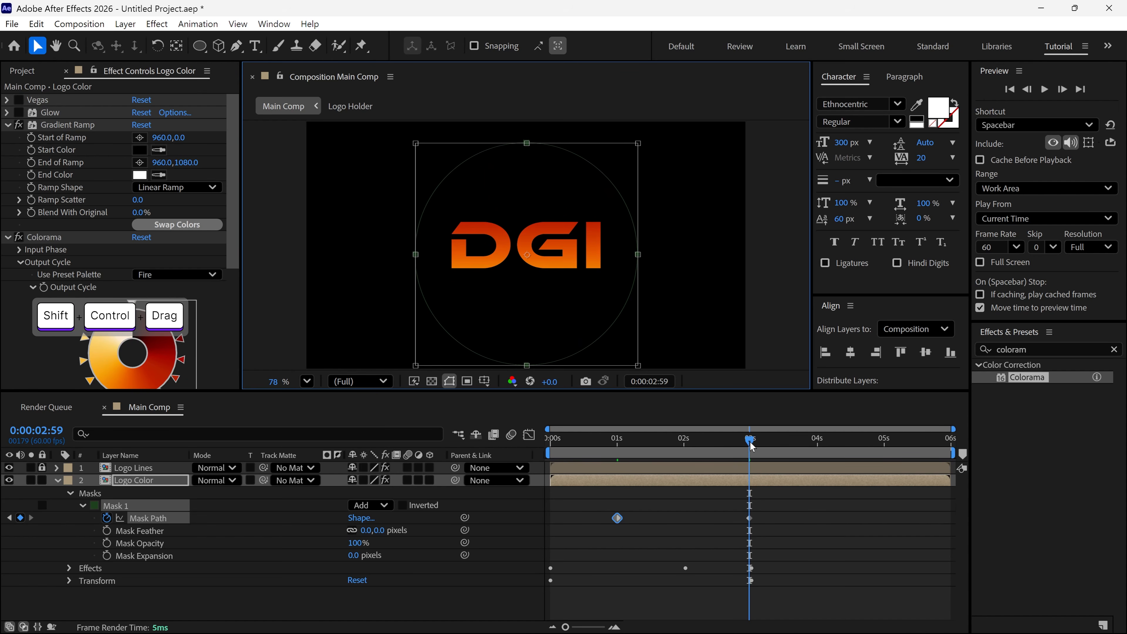
# Set the Logo Color mask's feather to 104 pixels and preview the reveal from the start
pyautogui.moveTo(749, 446); pyautogui.dragTo(674, 473)
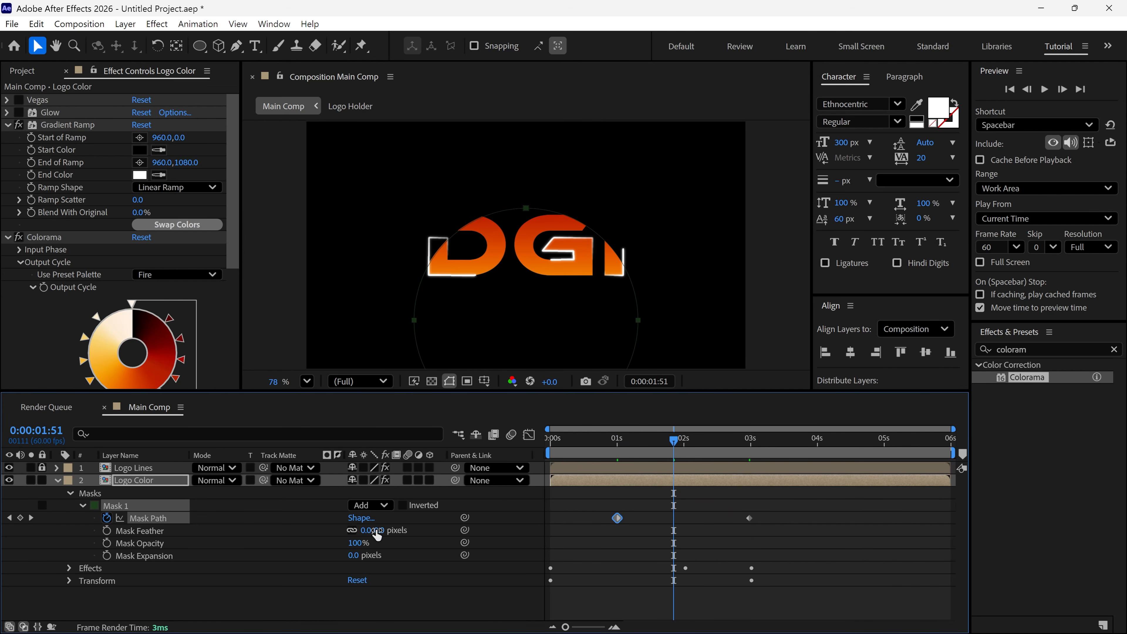
pyautogui.moveTo(376, 535); pyautogui.dragTo(454, 532)
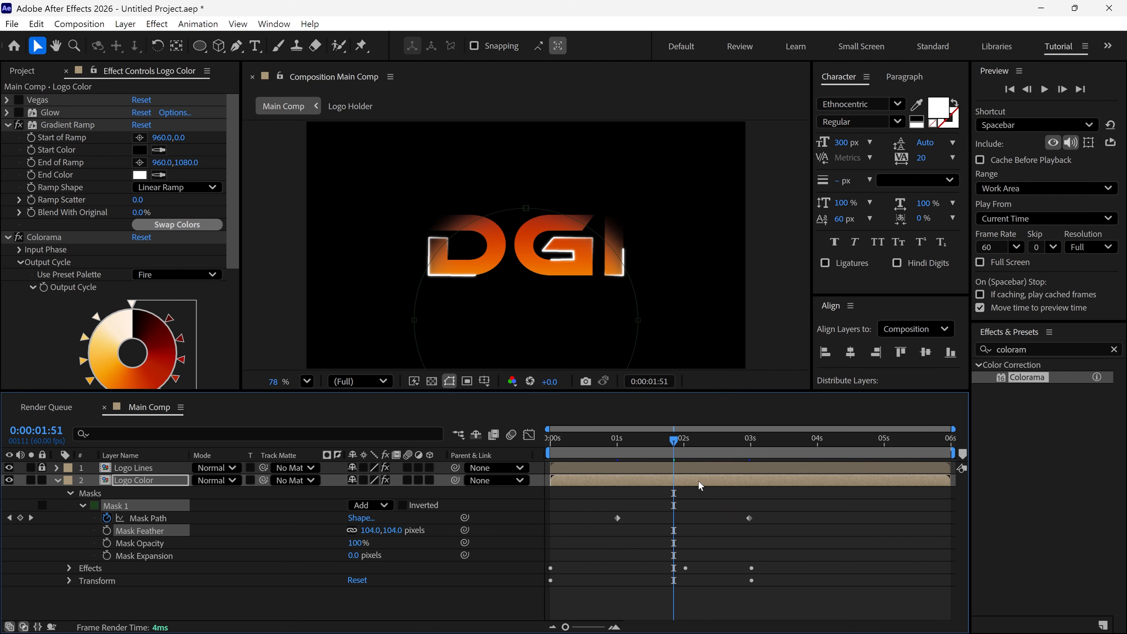
pyautogui.moveTo(674, 444); pyautogui.dragTo(547, 446)
pyautogui.press('space')
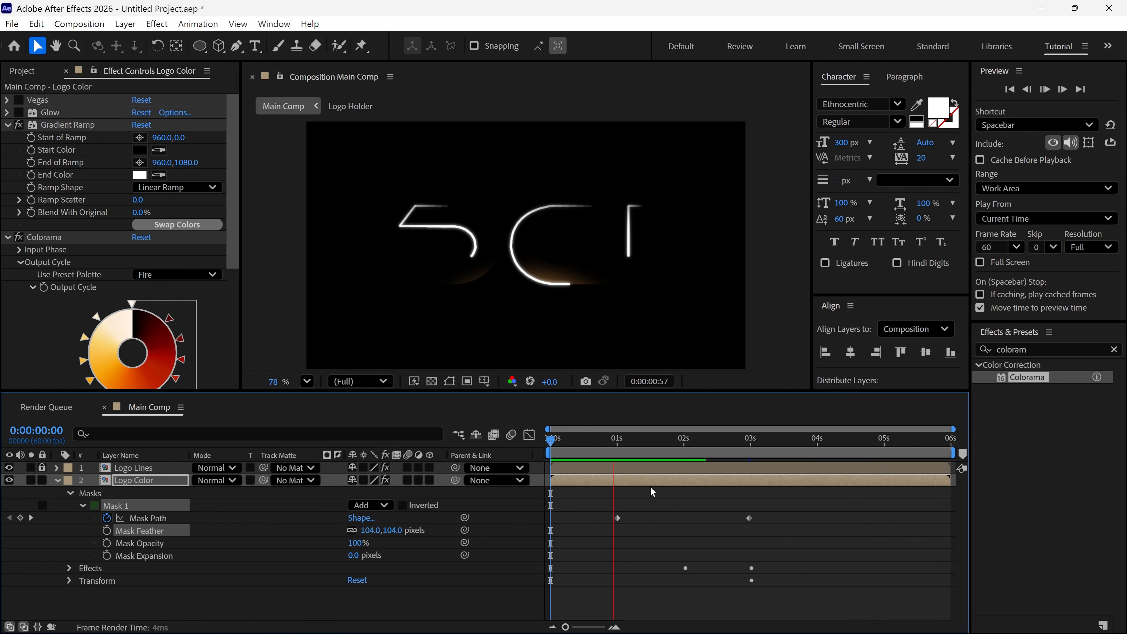
pyautogui.press('space')
# At the 1-second keyframe, move the mask further down so its feather clears the logo, and preview the reveal
pyautogui.moveTo(657, 455); pyautogui.dragTo(614, 460)
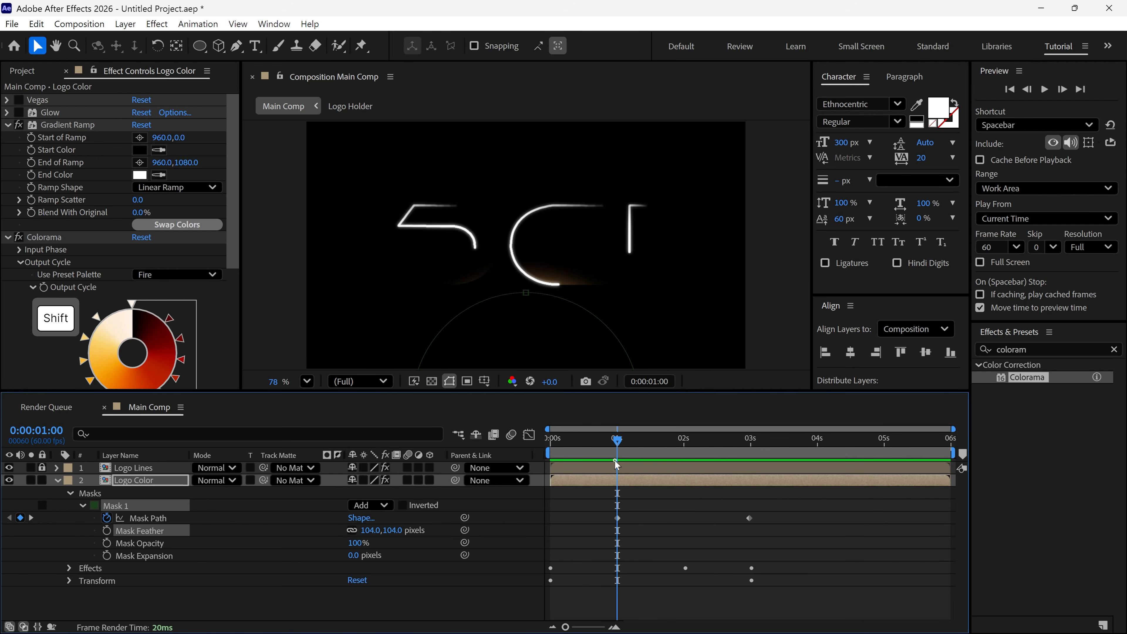
pyautogui.doubleClick(526, 293)
pyautogui.moveTo(531, 311); pyautogui.dragTo(546, 363)
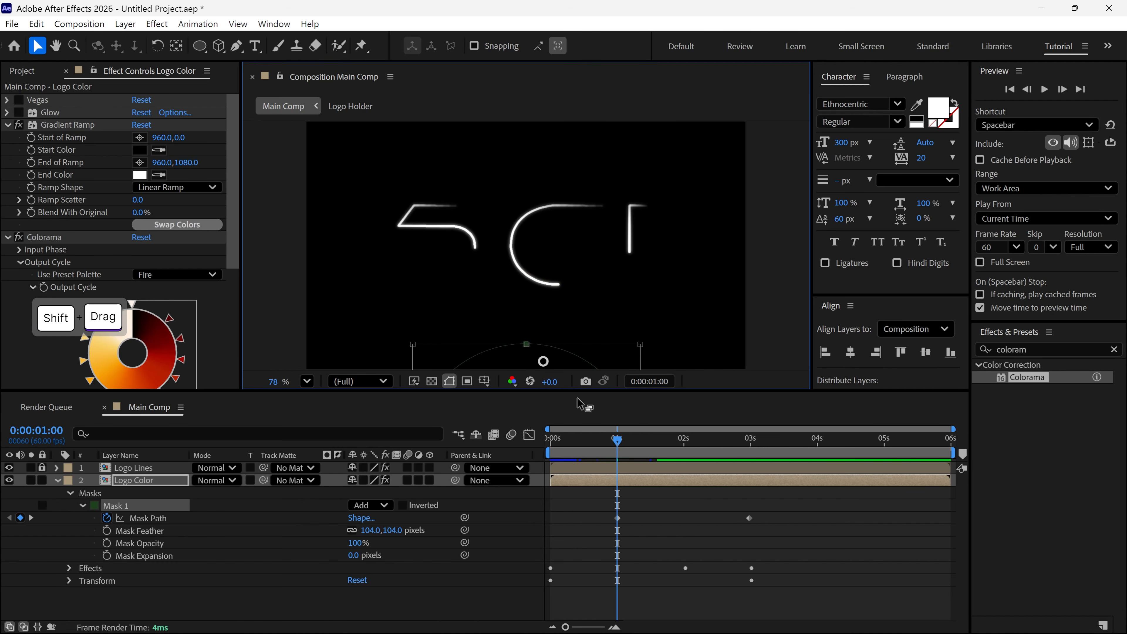
pyautogui.moveTo(618, 441); pyautogui.dragTo(794, 478)
pyautogui.press('Home')
pyautogui.press('space')
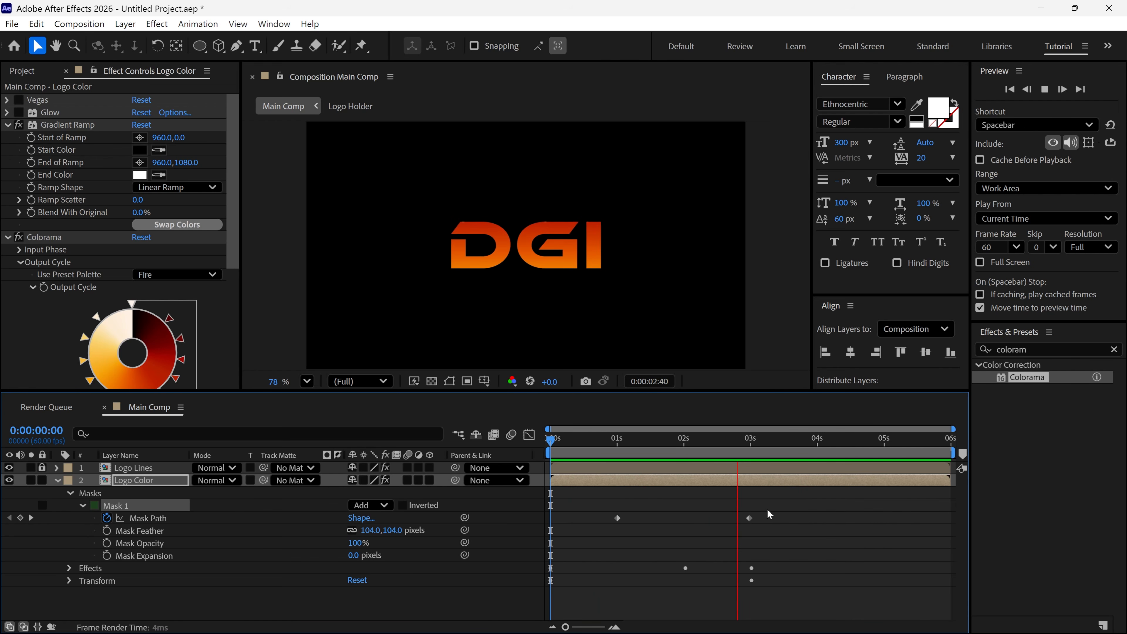
pyautogui.press('space')
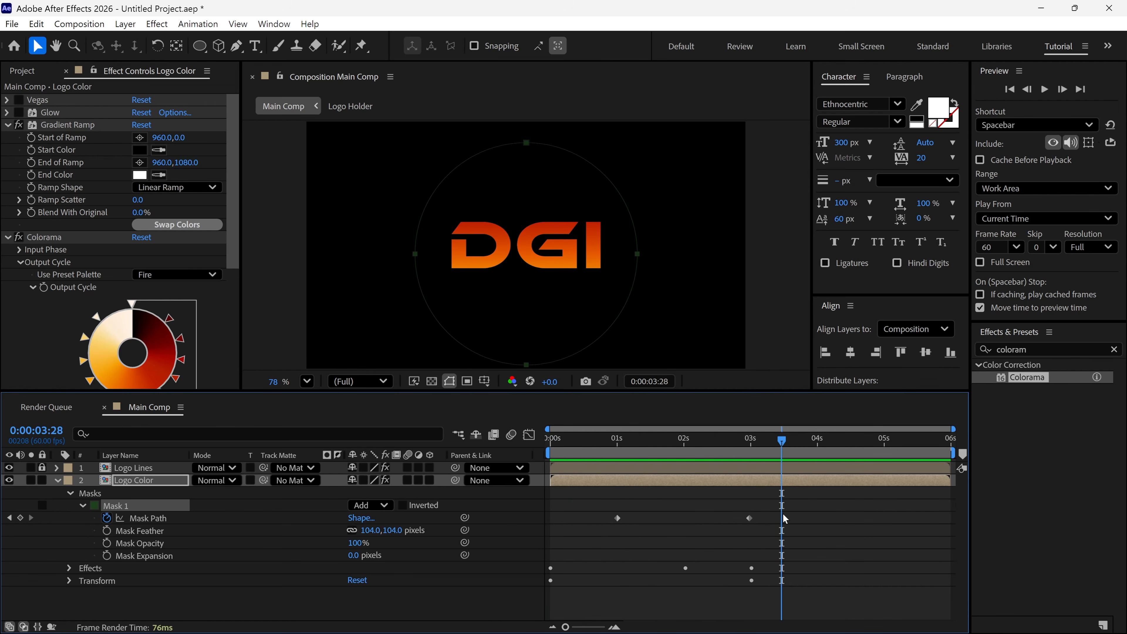
# Collapse and duplicate the Logo Color layer, and rename the upper copy Logo Original
pyautogui.click(56, 481)
pyautogui.hotkey('ctrl', 'd')
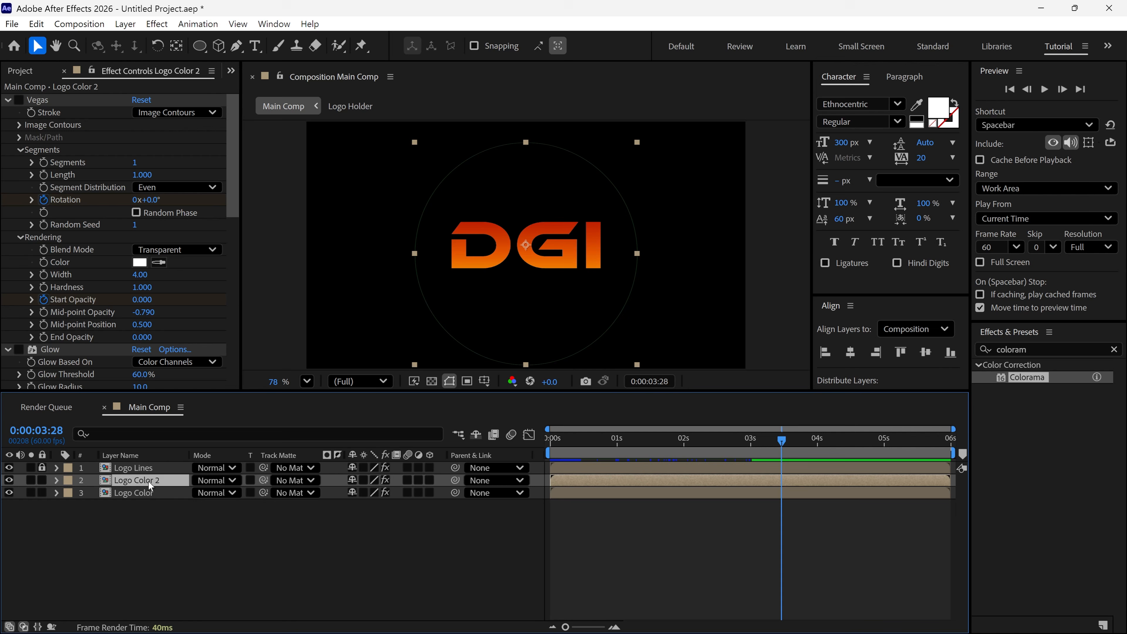
pyautogui.press('Return')
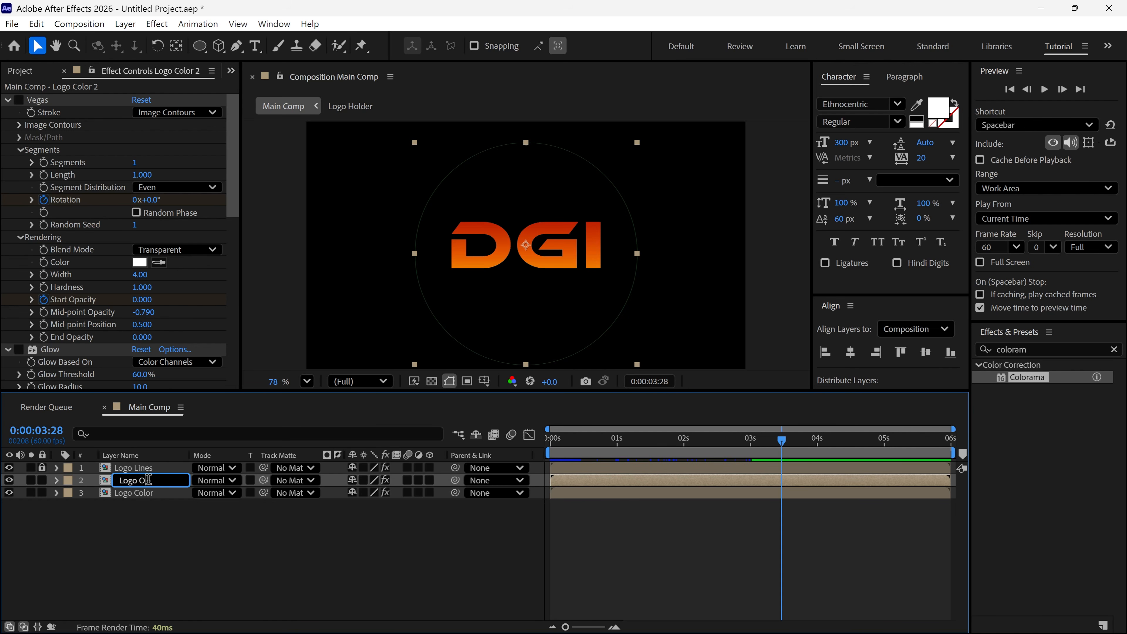
pyautogui.press('Return')
# Delay both Mask Path keyframes on Logo Original together so the first sits just before 2 seconds
pyautogui.press('u')
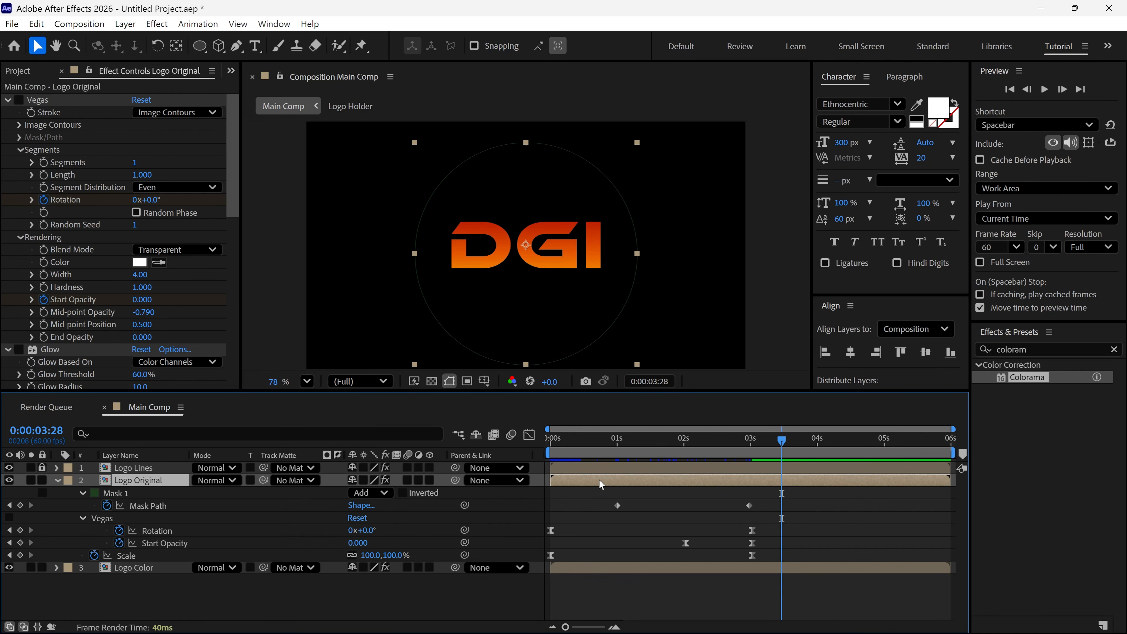
pyautogui.moveTo(774, 501); pyautogui.dragTo(693, 510)
pyautogui.moveTo(627, 451); pyautogui.dragTo(710, 470)
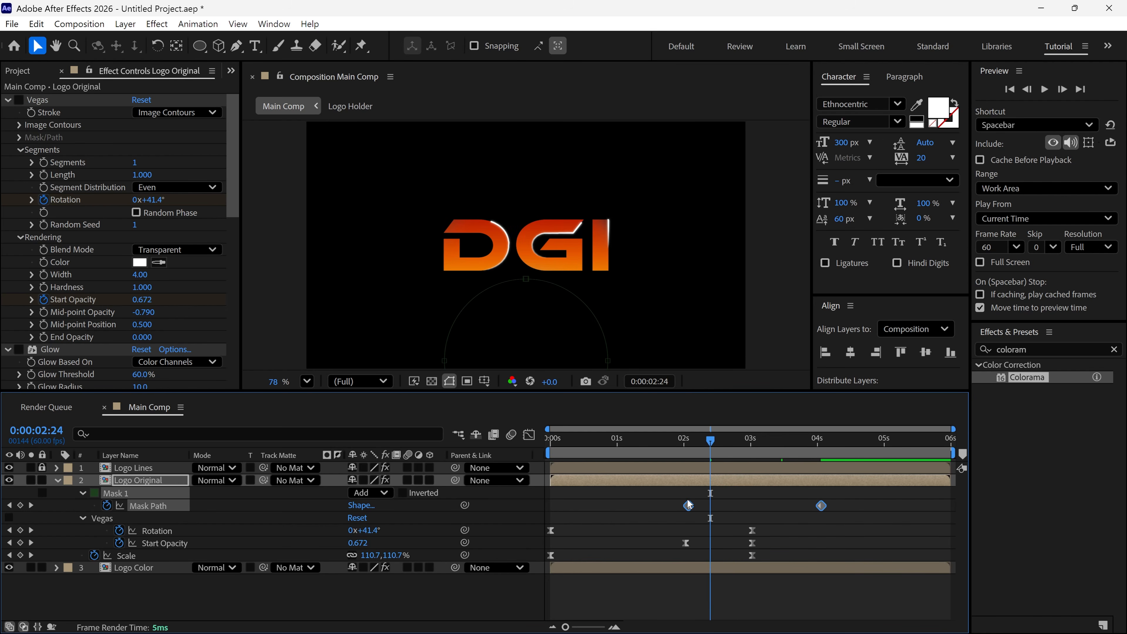
pyautogui.moveTo(688, 507); pyautogui.dragTo(669, 510)
pyautogui.moveTo(634, 464); pyautogui.dragTo(716, 474)
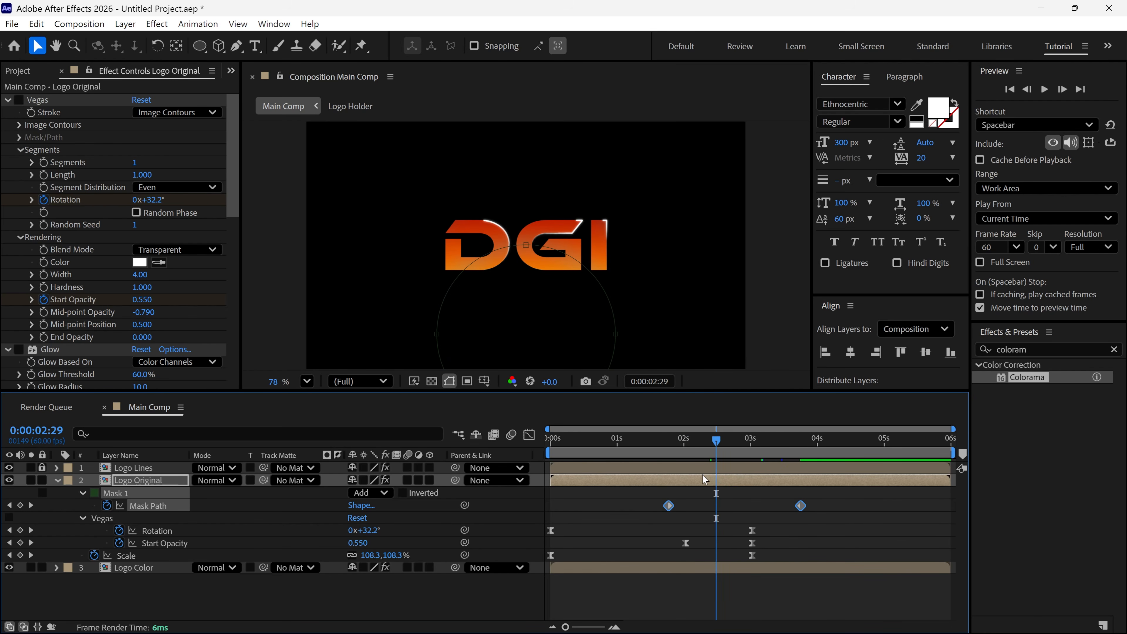
# Collapse all effects on the Logo Original layer and disable its Gradient Ramp and Colorama
pyautogui.click(8, 100)
pyautogui.click(8, 112)
pyautogui.click(8, 126)
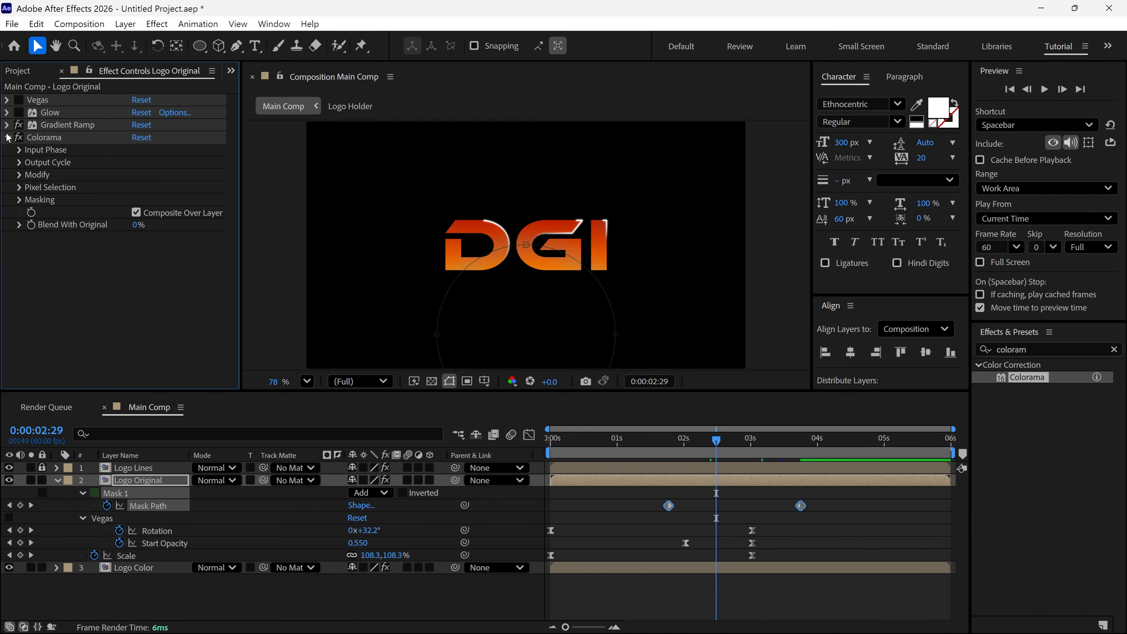
pyautogui.click(9, 137)
pyautogui.click(18, 126)
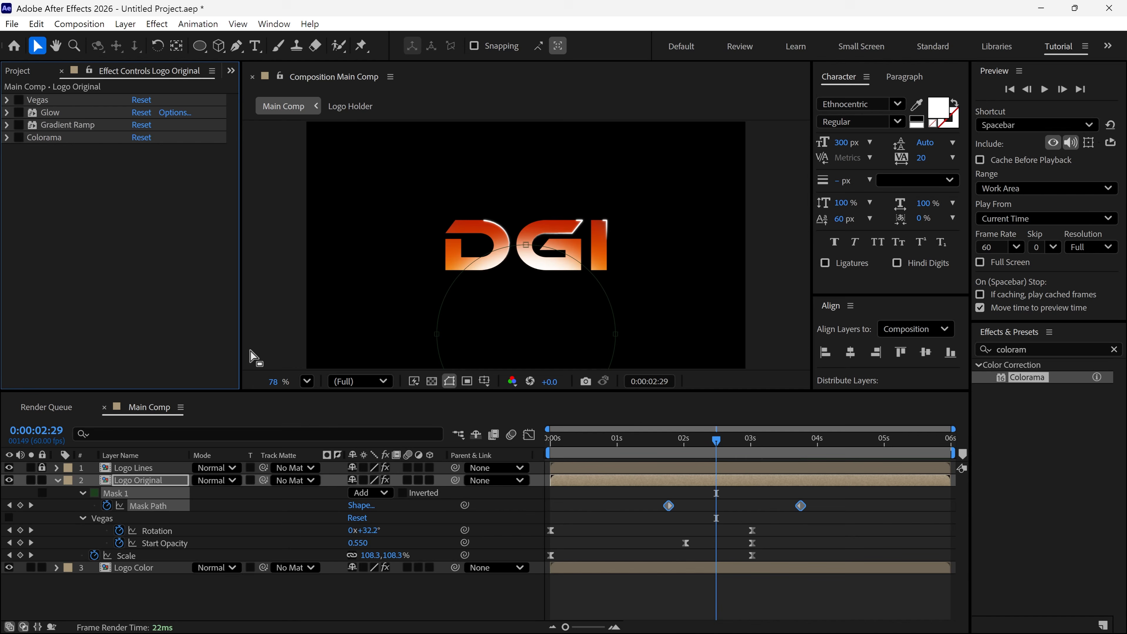
# Preview the transition from the fire-colored logo to the original white logo from the start
pyautogui.moveTo(717, 441); pyautogui.dragTo(532, 467)
pyautogui.press('space')
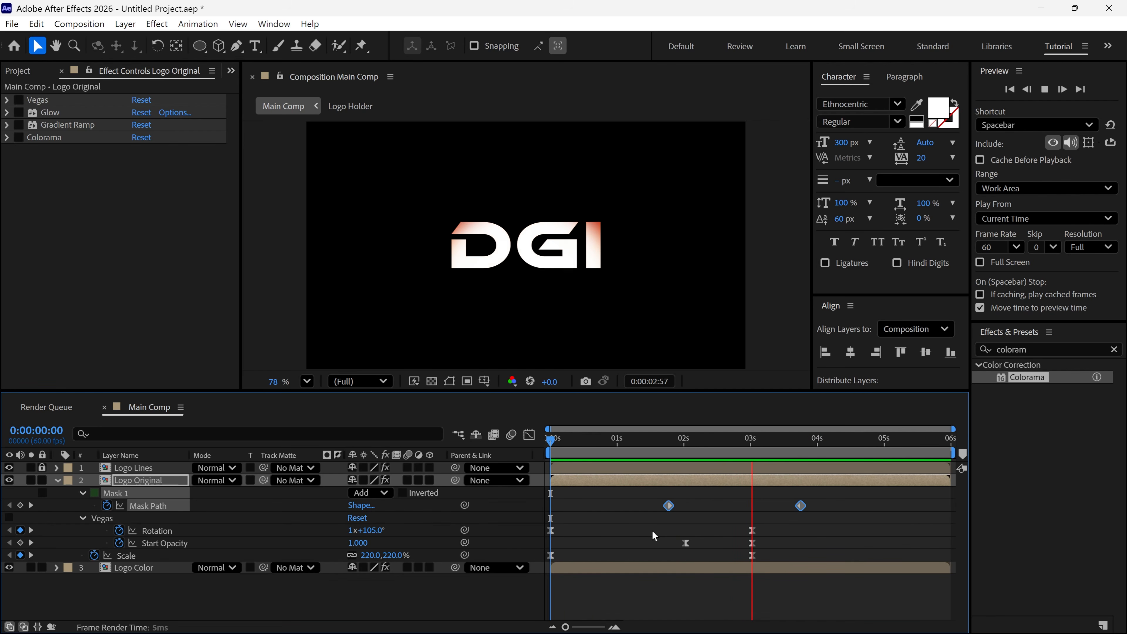
pyautogui.press('space')
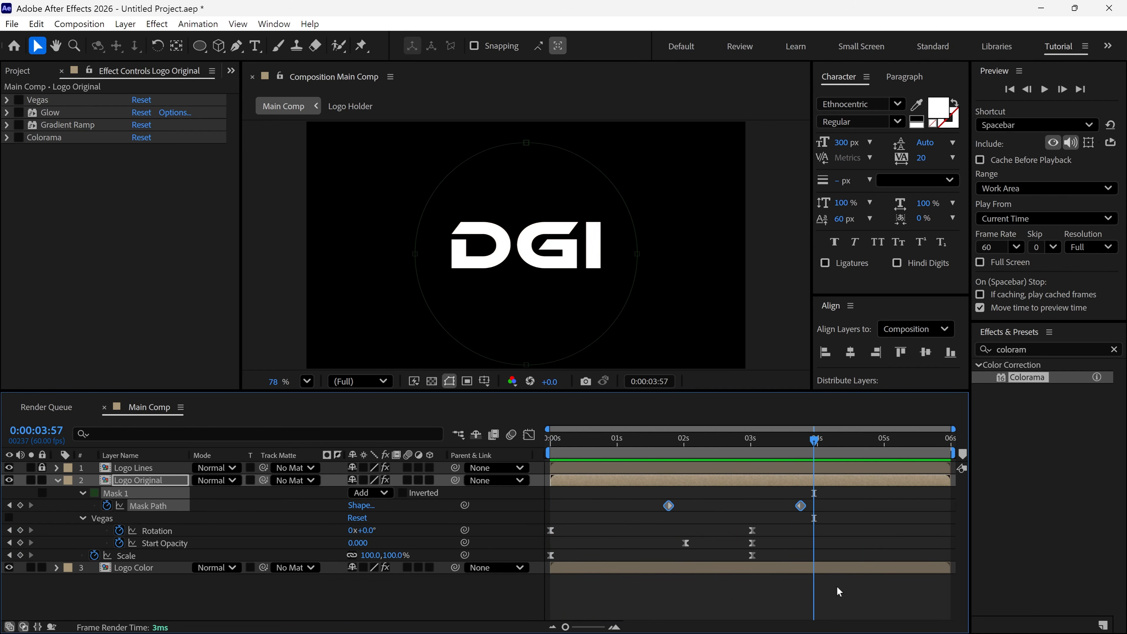
pyautogui.press('u')
pyautogui.click(441, 562)
pyautogui.rightClick(282, 551)
pyautogui.moveTo(319, 375)
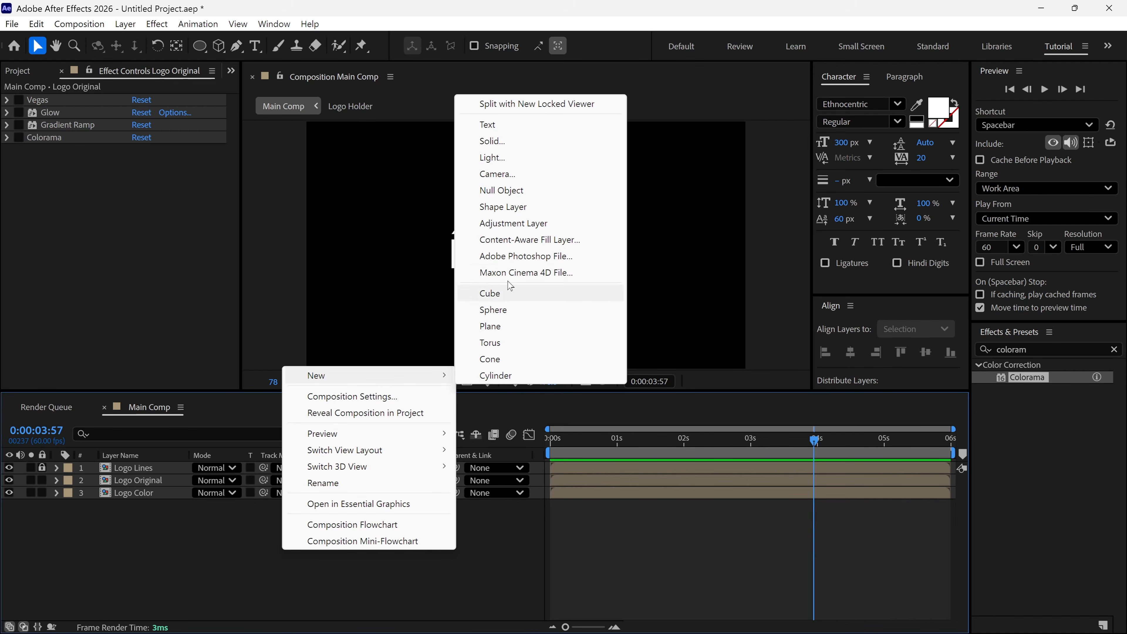
pyautogui.click(502, 142)
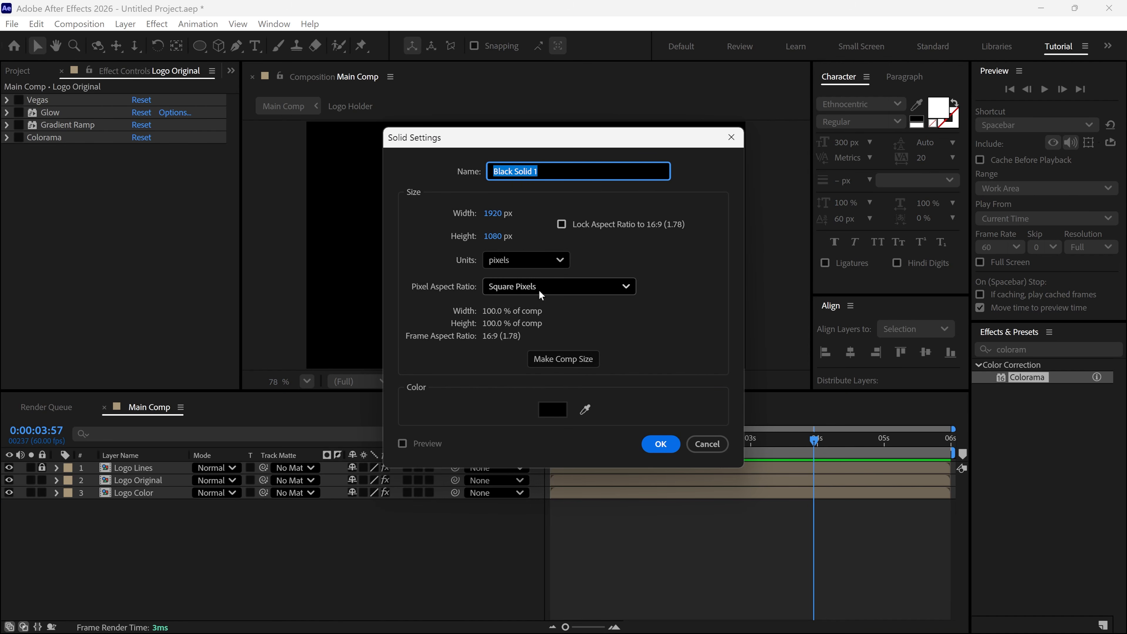
pyautogui.write('bg')
pyautogui.click(553, 409)
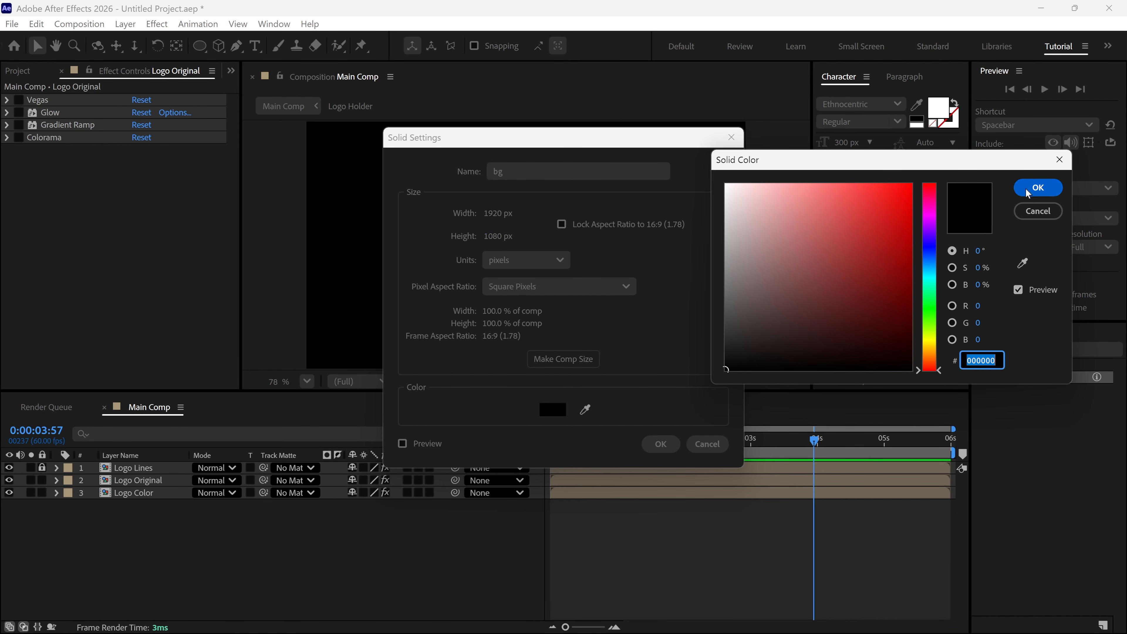
pyautogui.click(1037, 188)
pyautogui.click(664, 446)
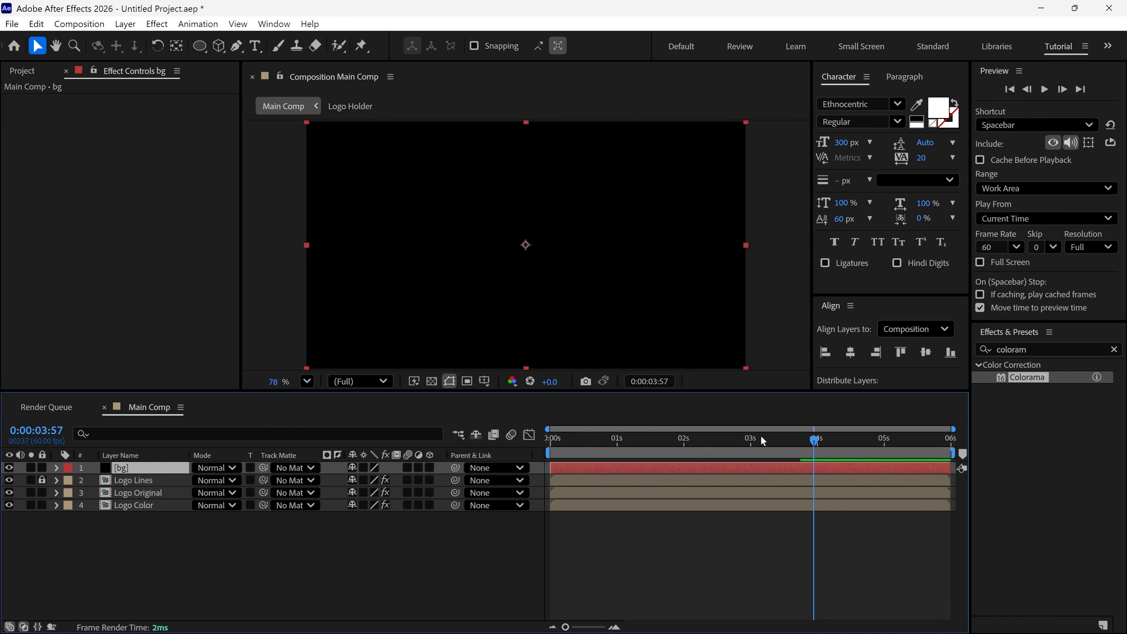
# Apply a Gradient Ramp effect to the bg layer and move the layer beneath all the logo layers
pyautogui.click(981, 354)
pyautogui.write('ramp')
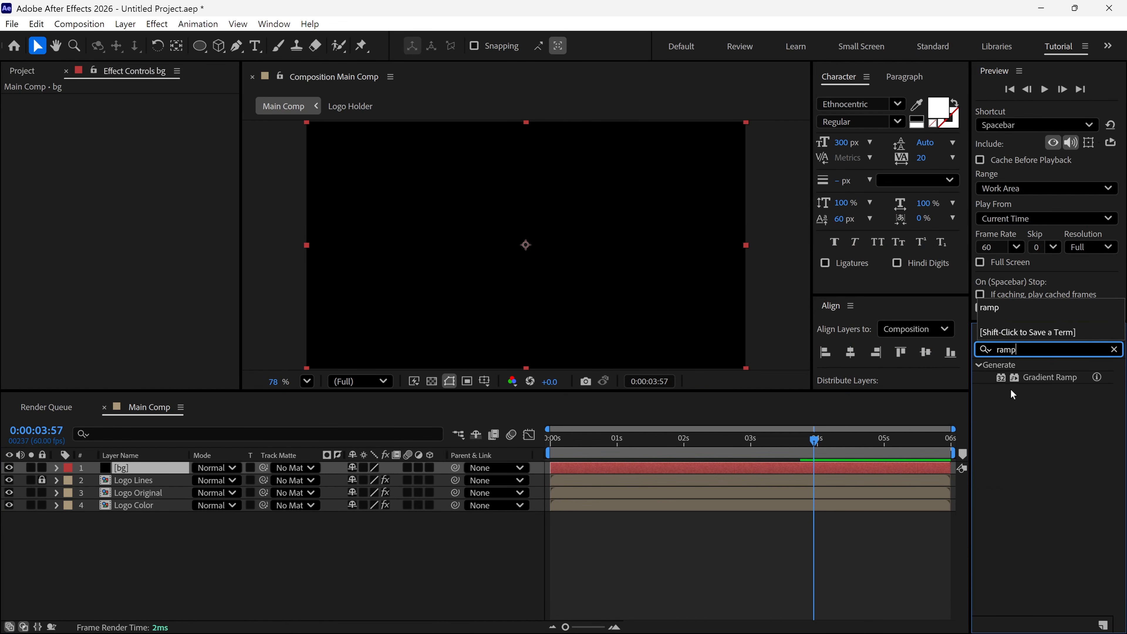
pyautogui.moveTo(1016, 377); pyautogui.dragTo(381, 336)
pyautogui.moveTo(146, 467); pyautogui.dragTo(148, 524)
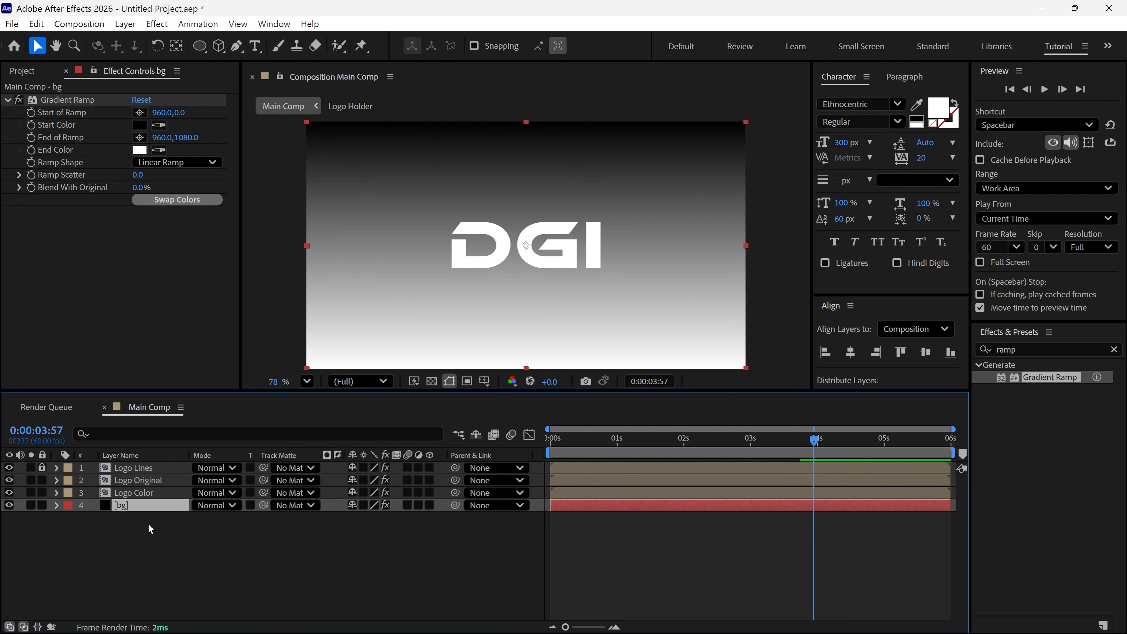
# Set the End Color of bg's Gradient Ramp to a dark orange-brown
pyautogui.click(140, 150)
pyautogui.moveTo(908, 302); pyautogui.dragTo(912, 306)
pyautogui.moveTo(935, 307); pyautogui.dragTo(934, 362)
pyautogui.click(1036, 188)
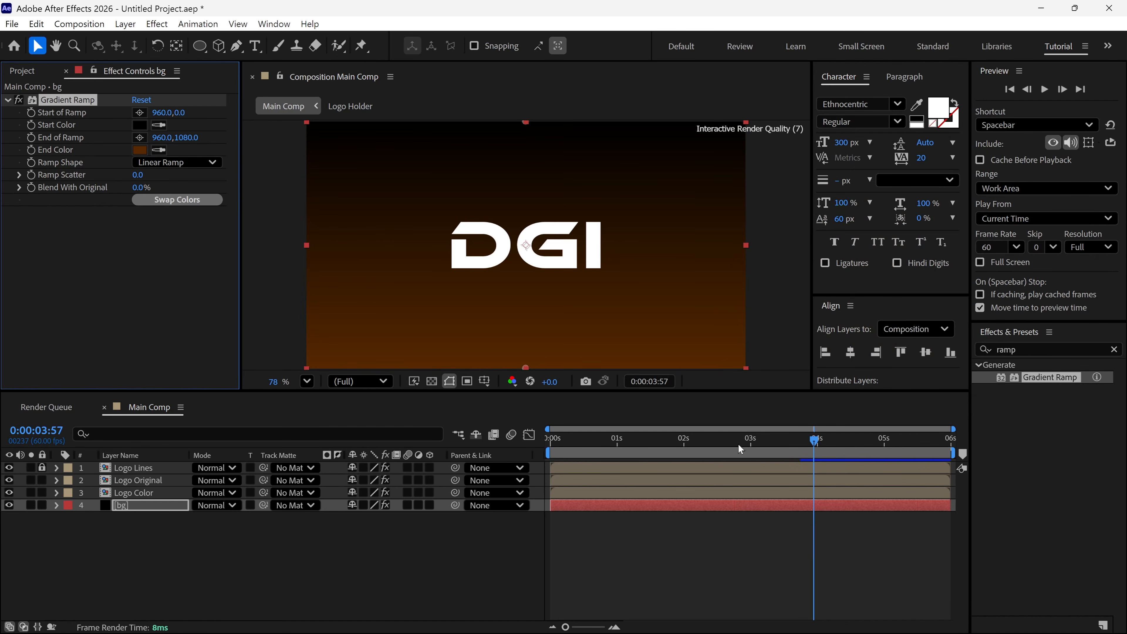
# Animate bg's Gradient Ramp End Color from the dark orange-brown at 0:00:02:36 to black (000000) at 0:00:03:29
pyautogui.moveTo(739, 445); pyautogui.dragTo(723, 474)
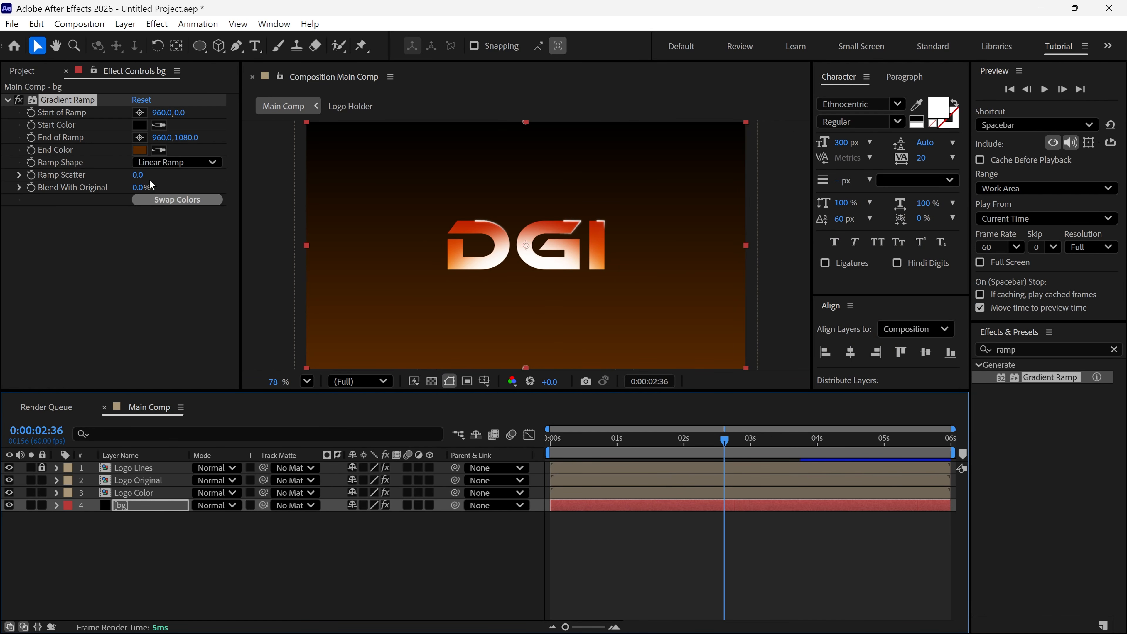
pyautogui.click(32, 150)
pyautogui.press('u')
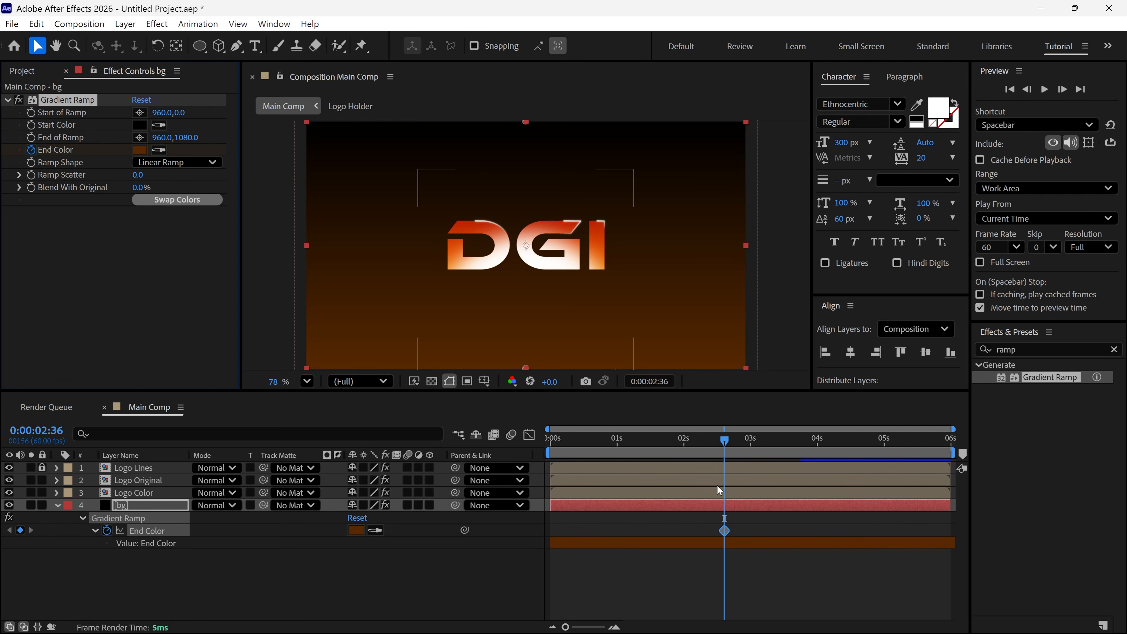
pyautogui.click(783, 447)
pyautogui.click(140, 150)
pyautogui.click(726, 361)
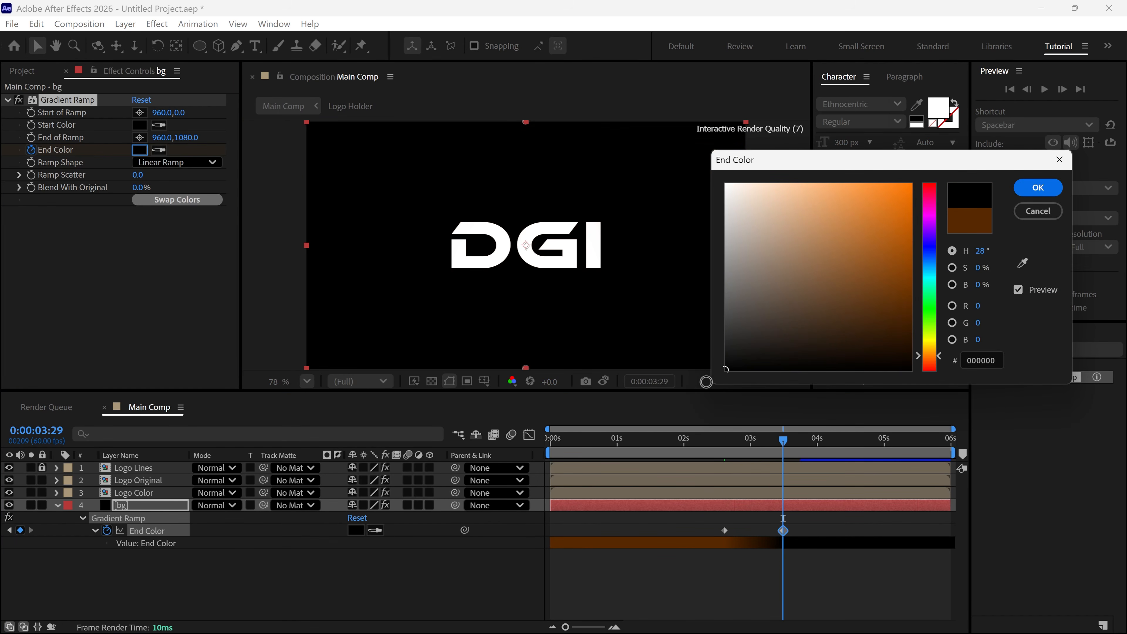
pyautogui.click(1031, 189)
# Check the background fade around 0:00:03:43, then hide the bg layer and collapse its properties
pyautogui.moveTo(783, 445); pyautogui.dragTo(800, 488)
pyautogui.click(9, 505)
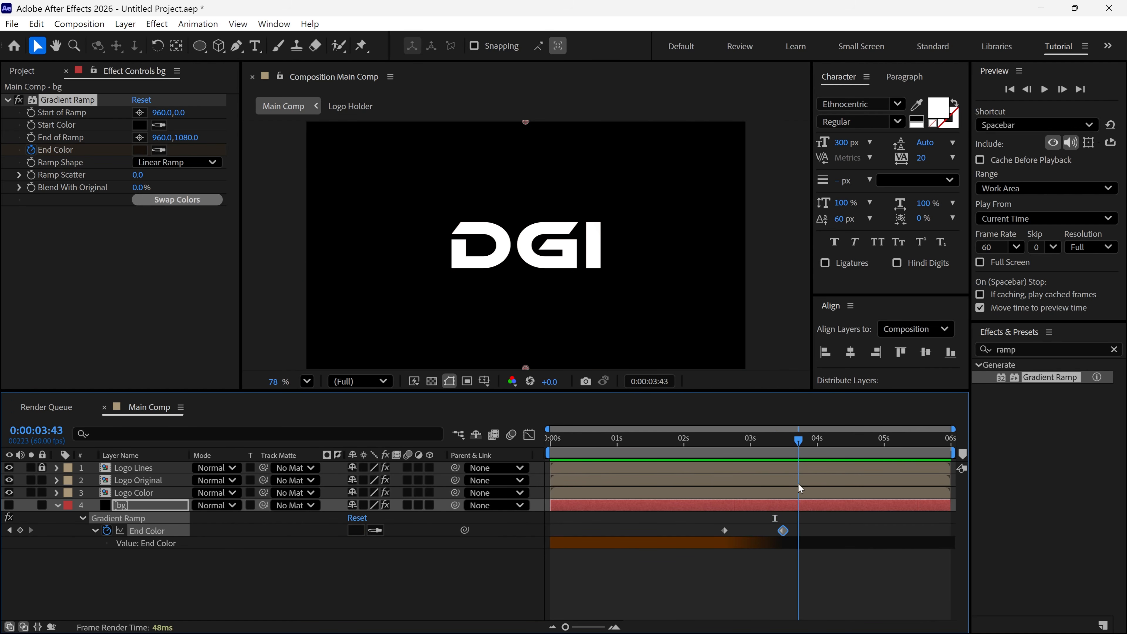
pyautogui.click(58, 506)
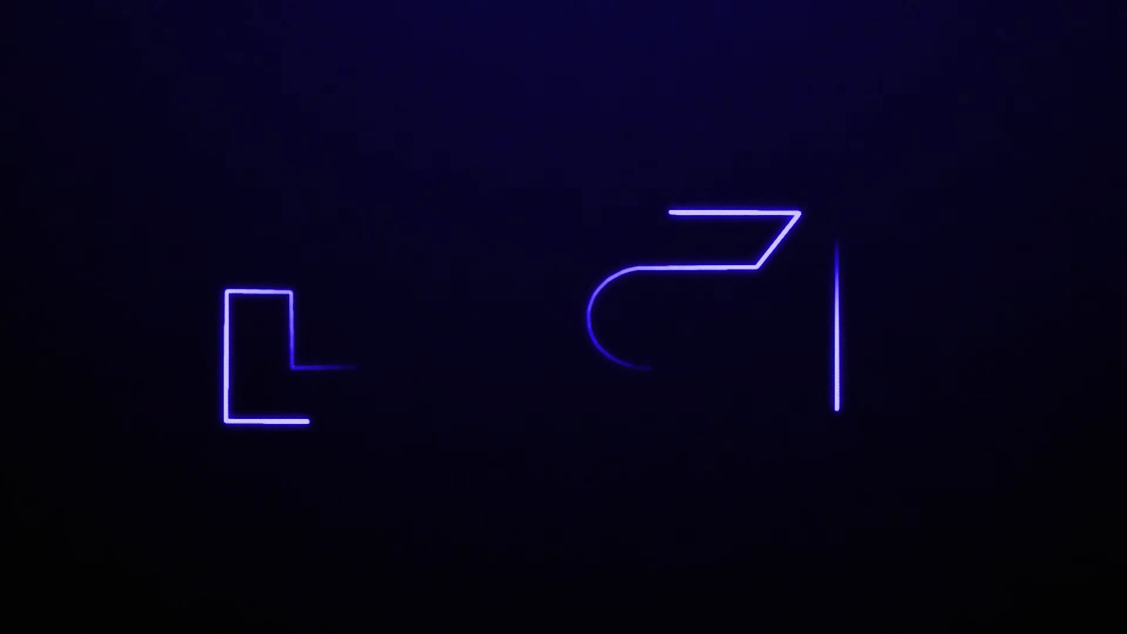